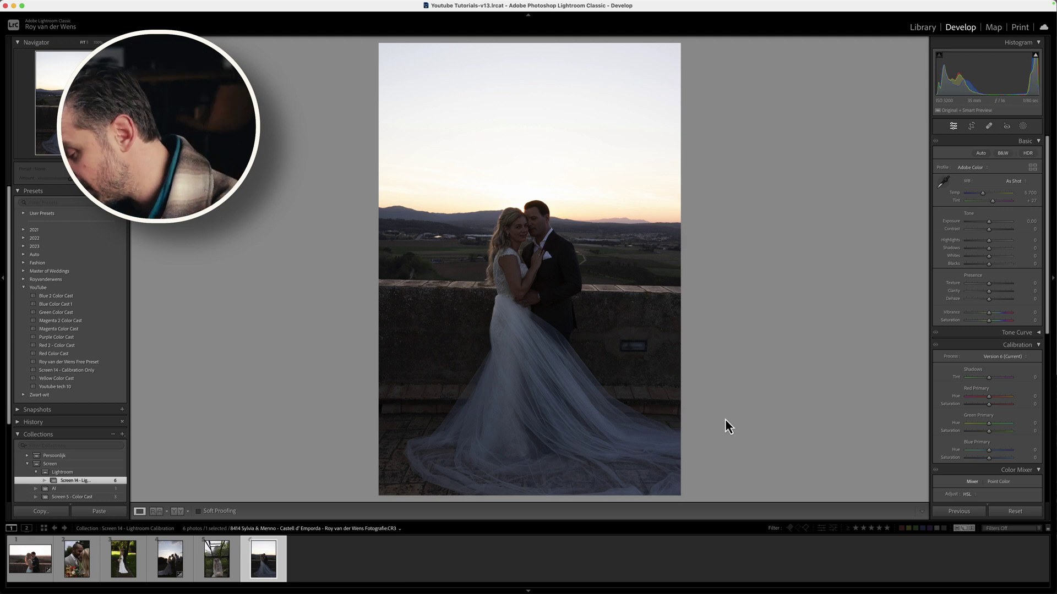
Step: Raise the Exposure of the sunset couple photo to +1,35
key(equal)
key(equal)
key(equal)
key(equal)
key(equal)
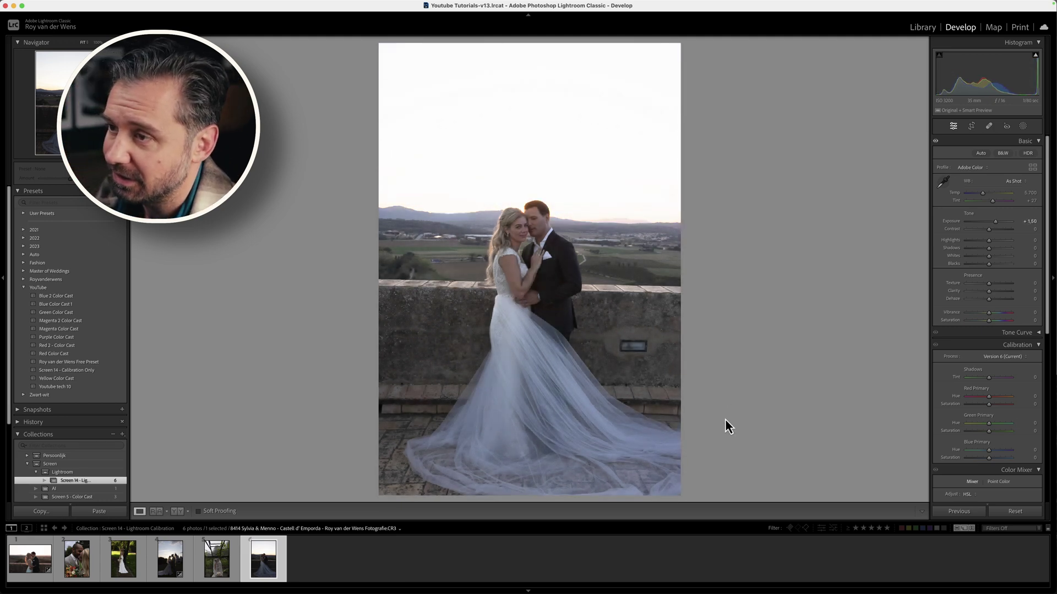
key(minus)
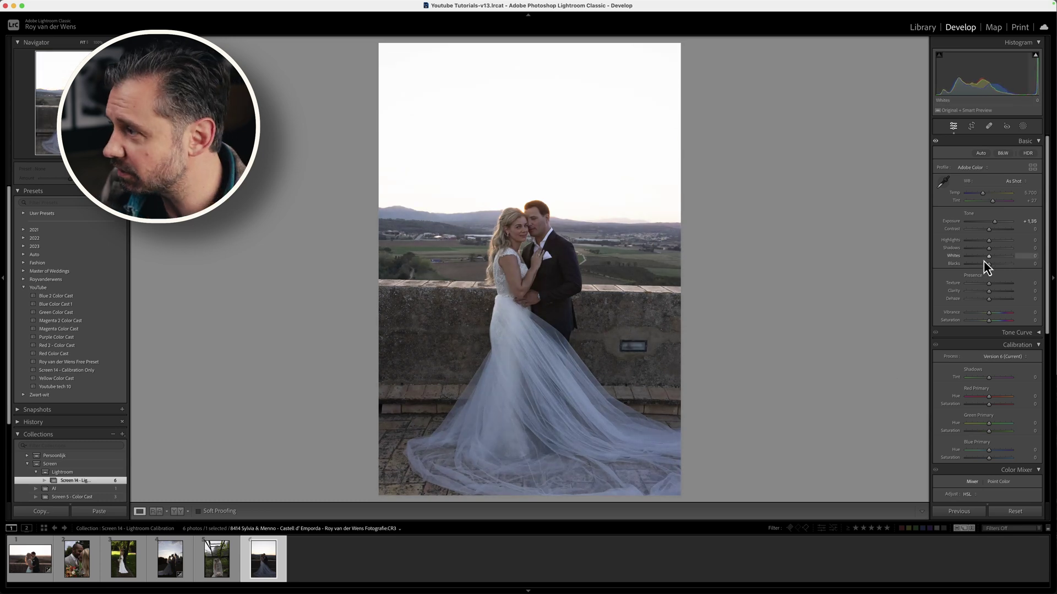
Step: Collapse the Calibration and Color Mixer sections, and set the Contrast to +34
click(1038, 346)
click(1038, 357)
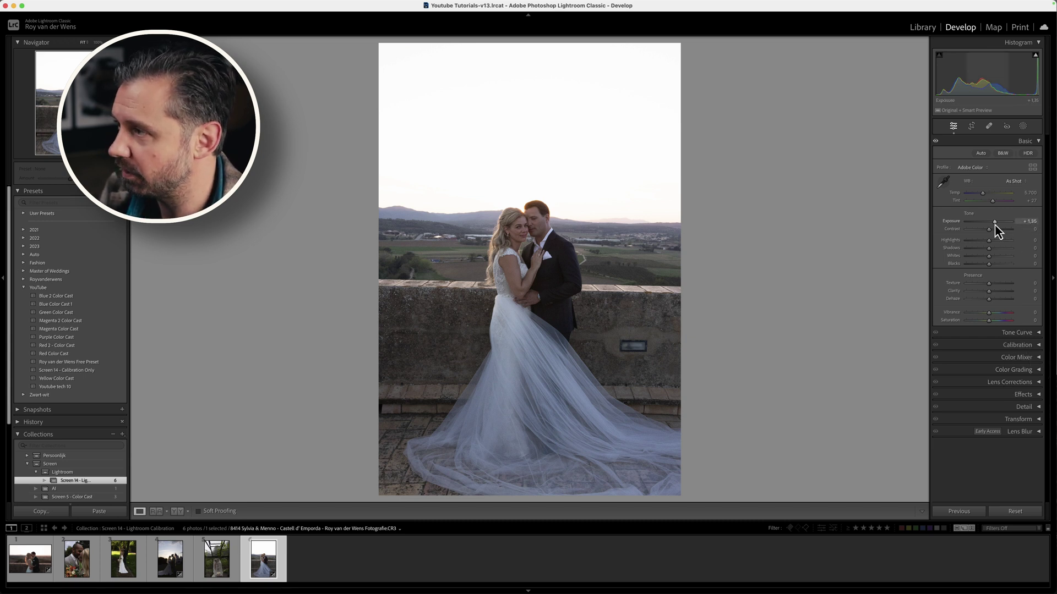
drag(990, 231, 996, 231)
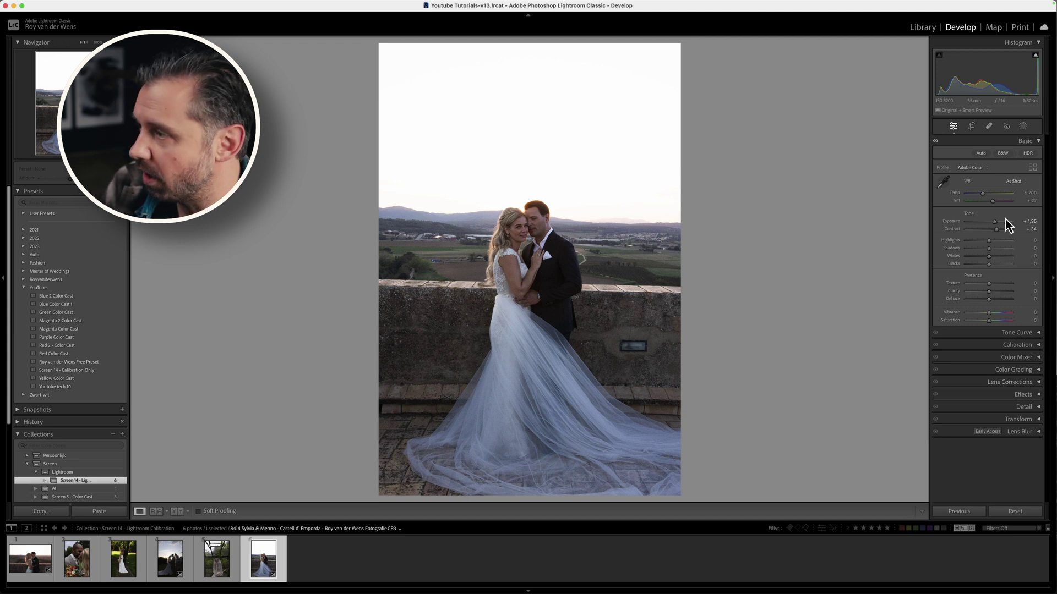
Step: In the Calibration settings, set the Blue Primary Saturation to +100 and its Hue to -56
click(1034, 346)
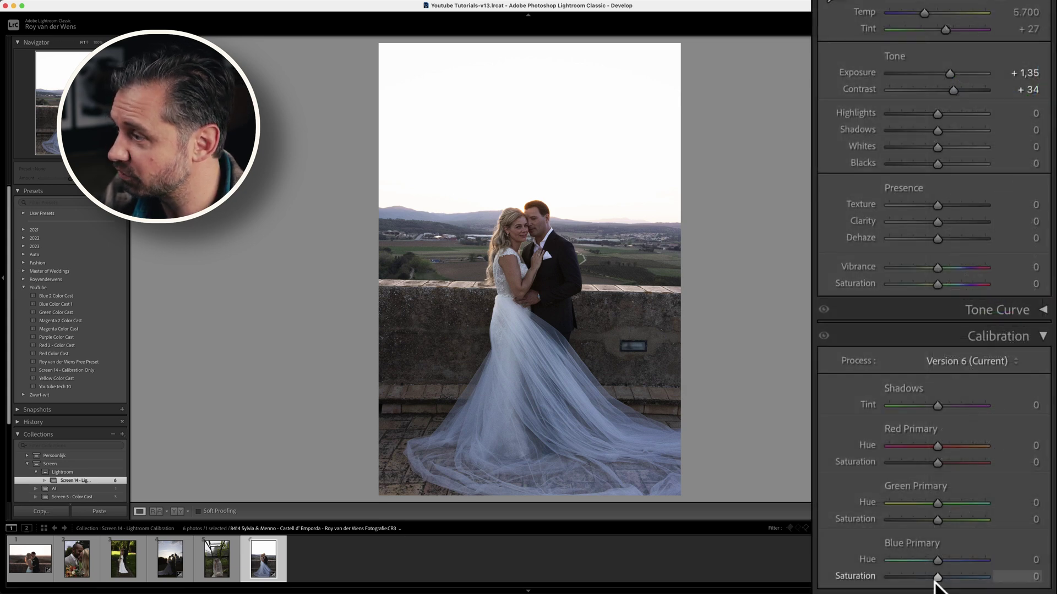
drag(940, 577, 985, 576)
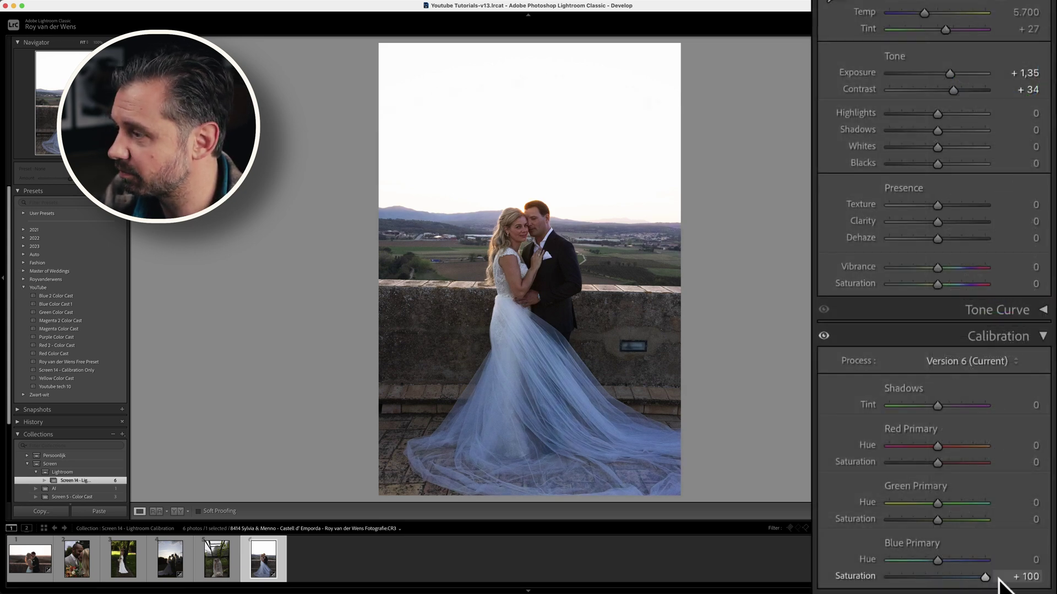
click(1019, 576)
drag(937, 563, 911, 562)
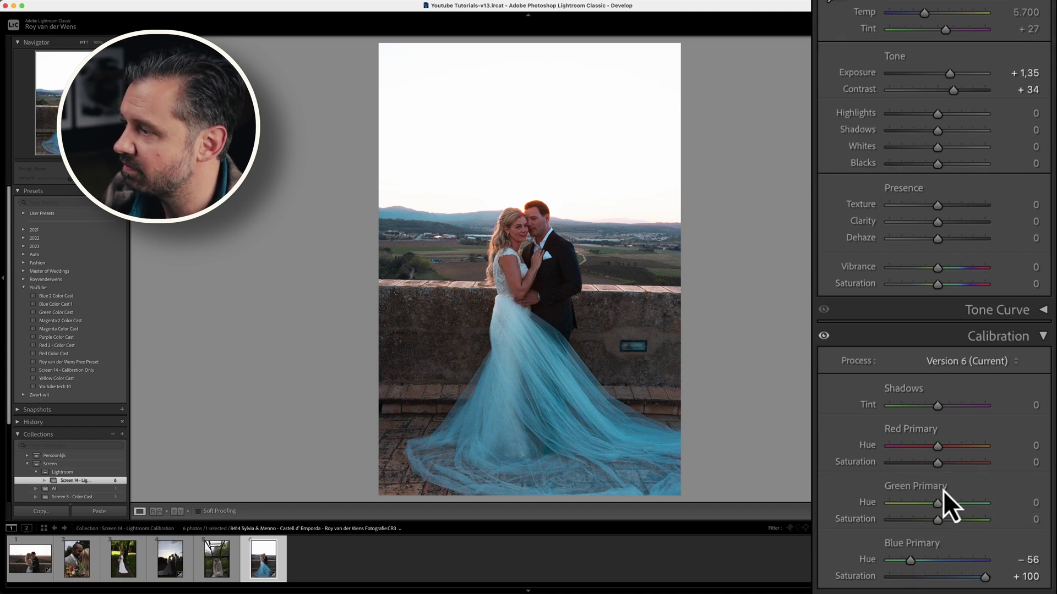
Step: Set the Green Primary Hue to +58 and Saturation to -61, and the Red Primary Hue to +36 and Saturation to -46
drag(938, 505, 913, 526)
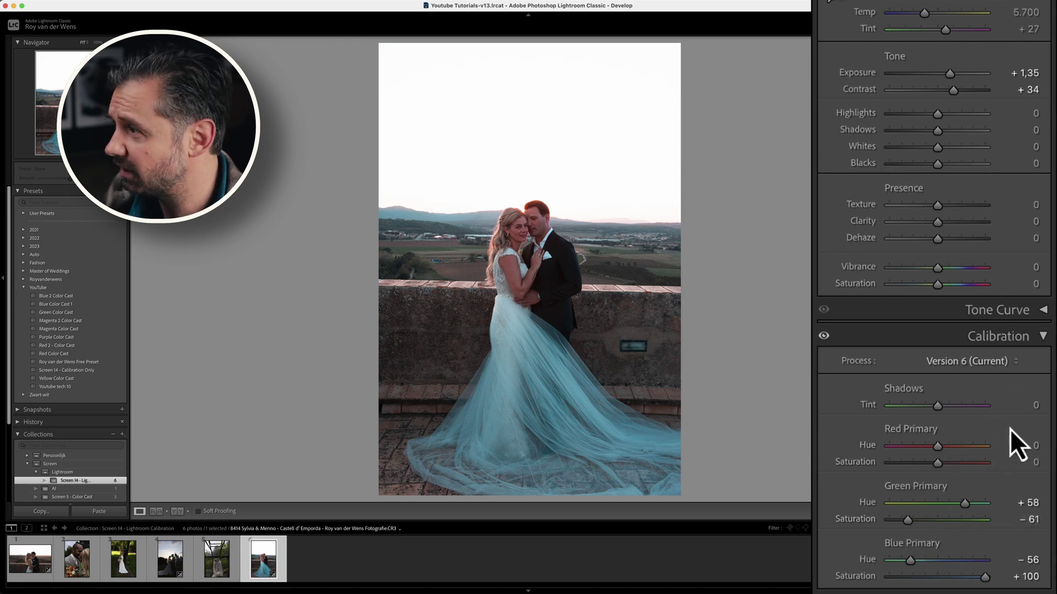
drag(940, 447, 955, 447)
drag(937, 462, 911, 467)
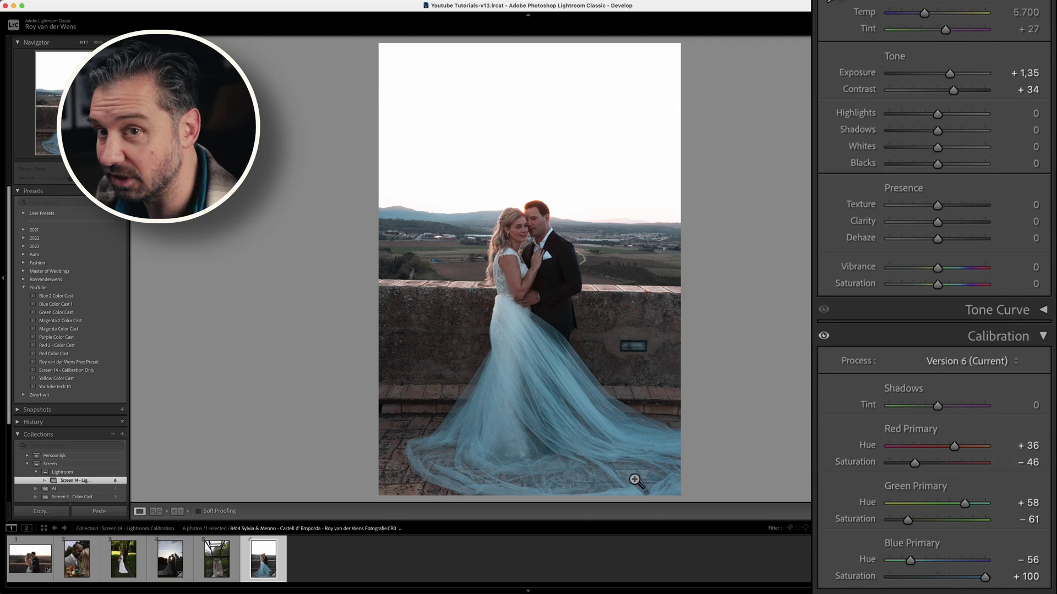
Step: Compare the edited sunset photo with its unedited version several times
key(backslash)
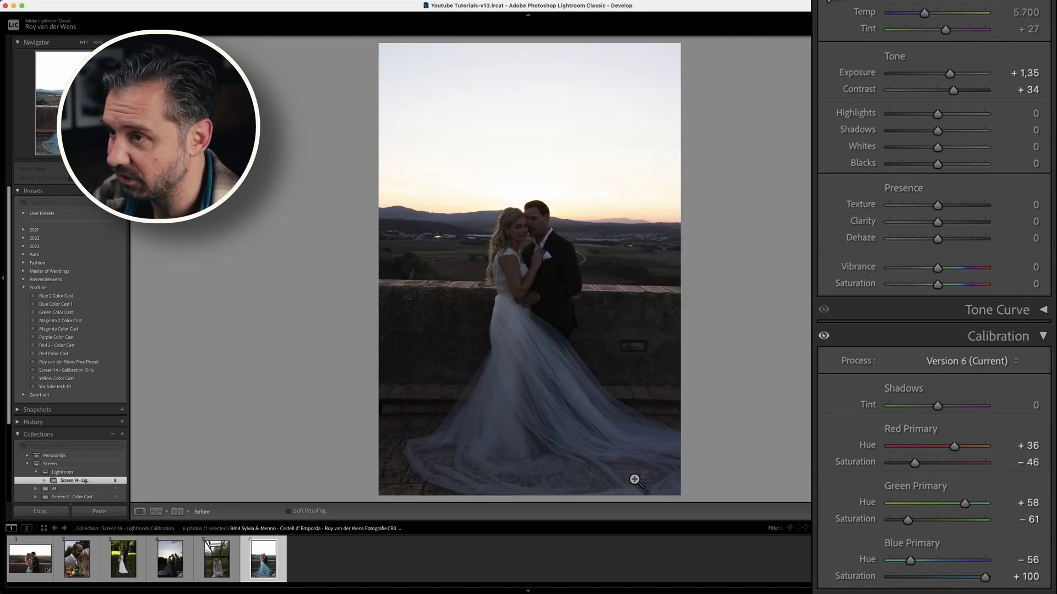
key(backslash)
key(backslash)
key(backslash)
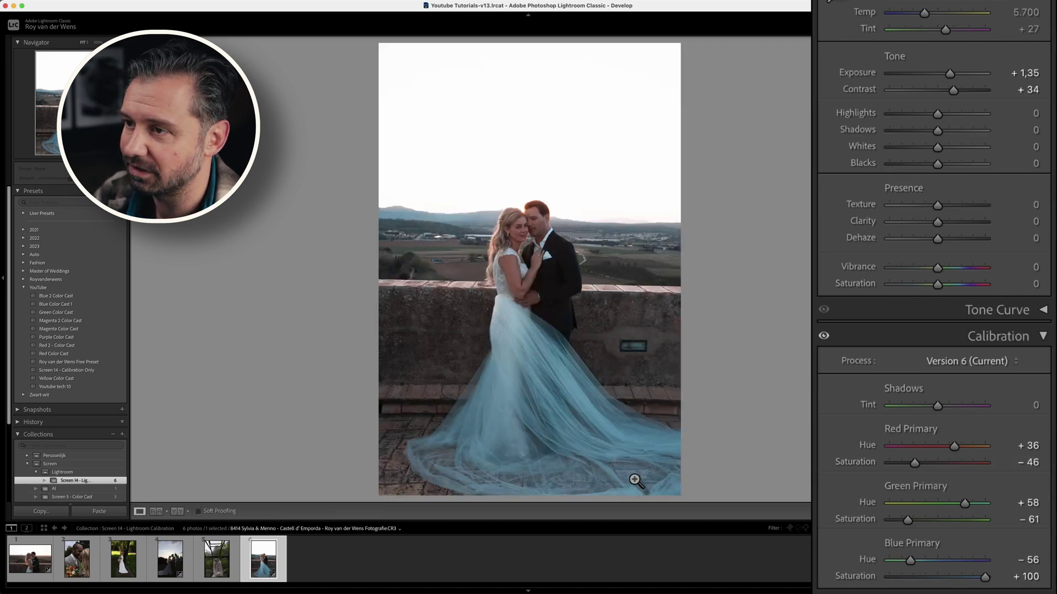
key(backslash)
key(backslash)
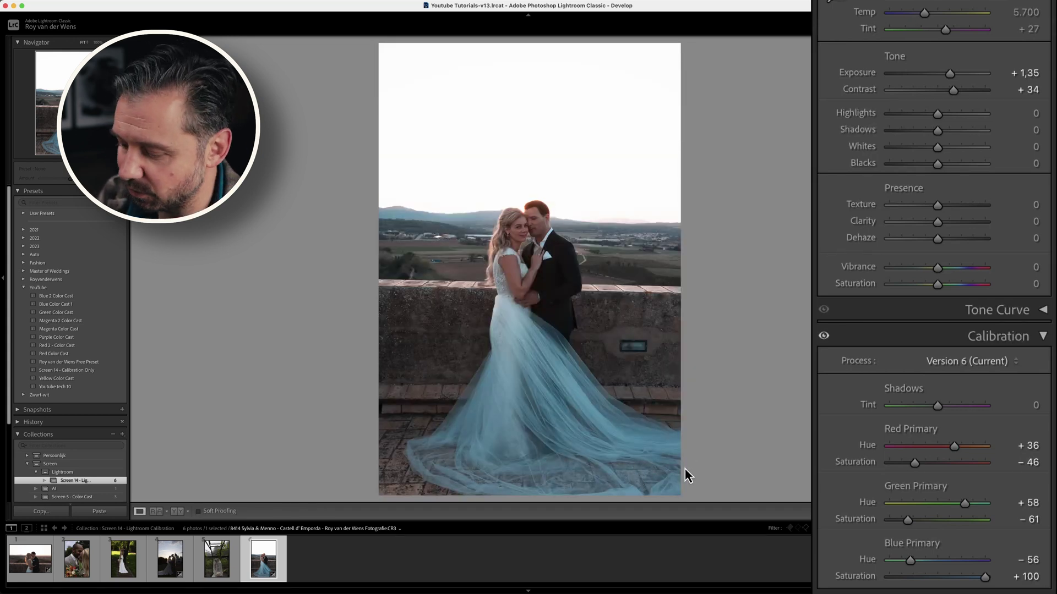
Step: Straighten the sunset photo by slightly rotating its crop
key(r)
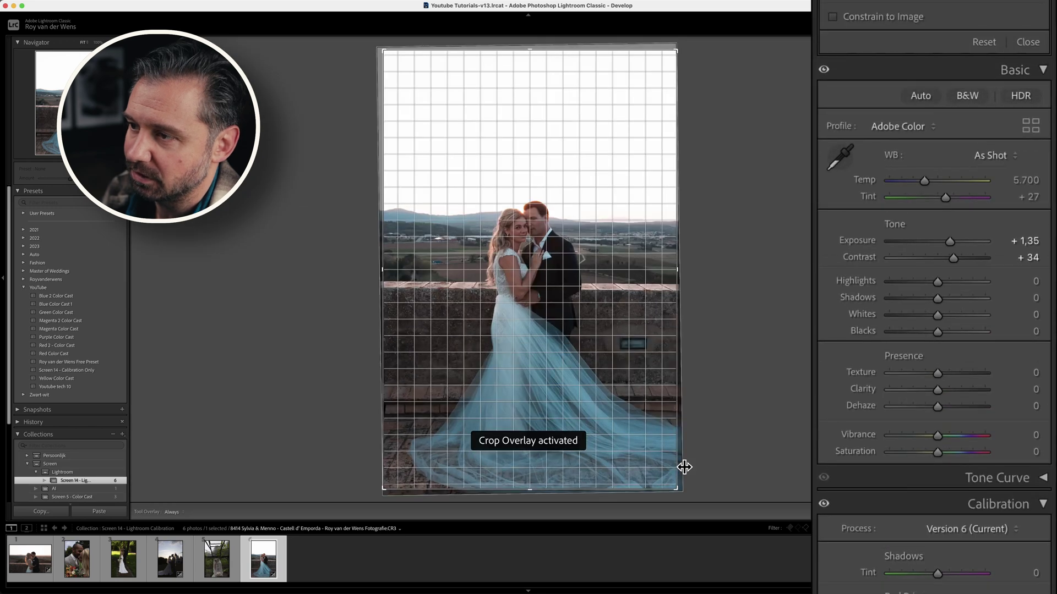
key(r)
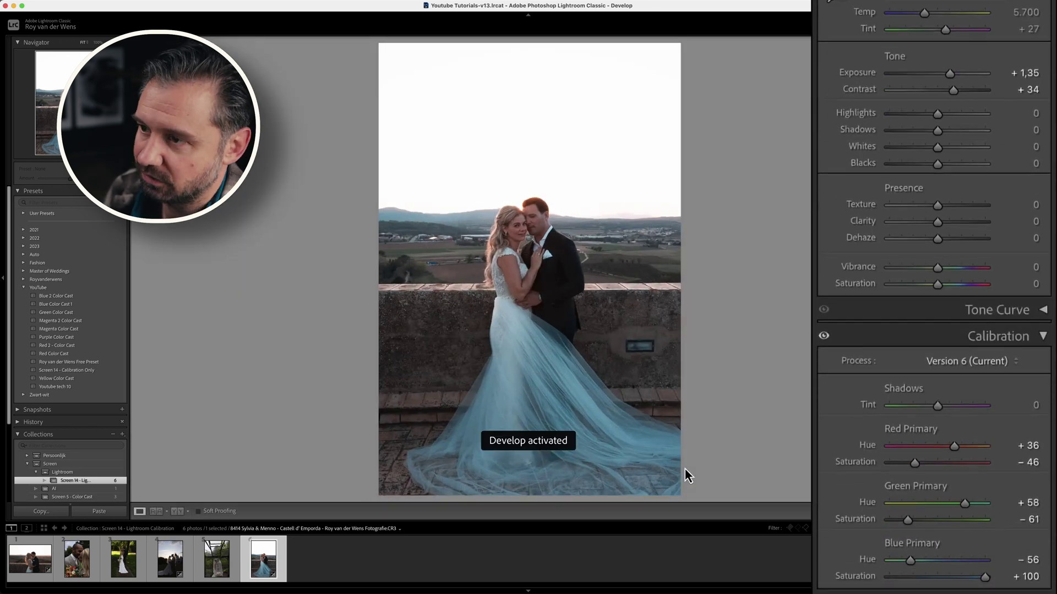
key(r)
key(r)
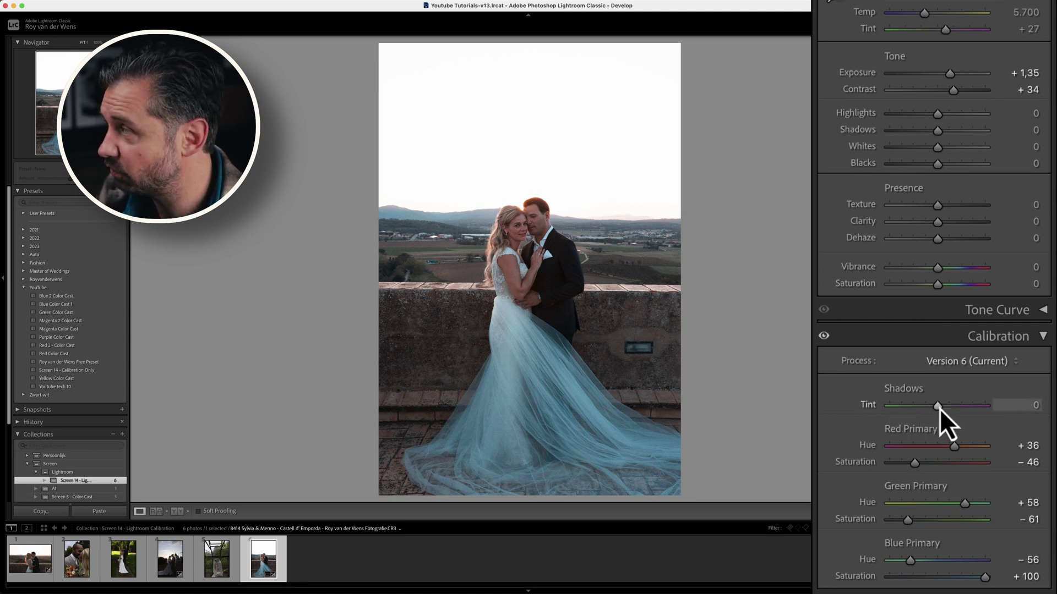
Step: Set the calibration Shadows Tint to -50 and compensate the white balance with Temp 7.261 and Tint +62
drag(940, 408, 916, 415)
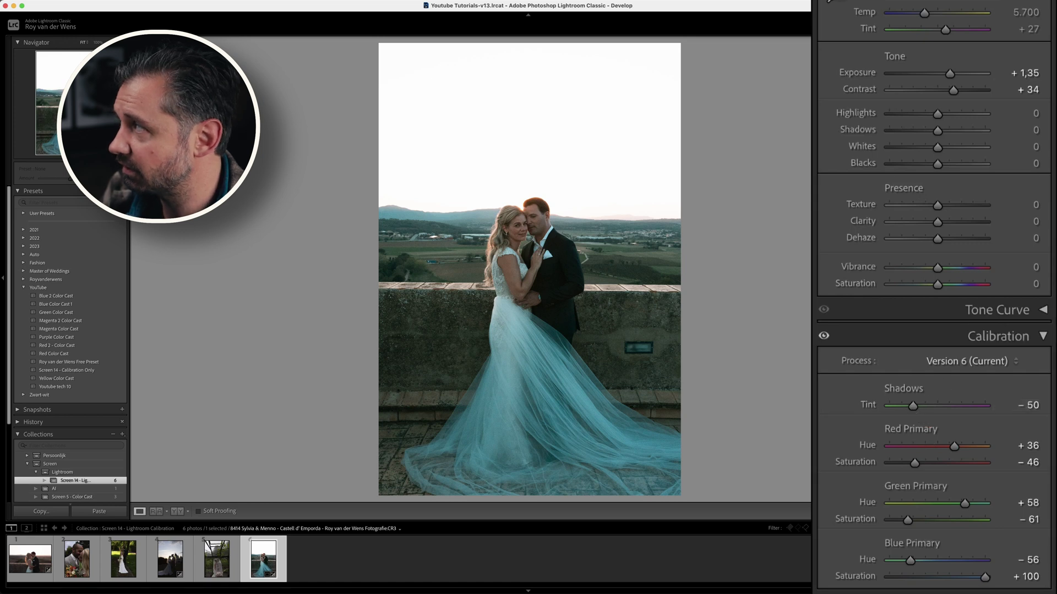
drag(924, 12, 918, 12)
mouse_move(946, 29)
mouse_down()
mouse_move(957, 36)
mouse_move(913, 14)
mouse_move(945, 12)
mouse_up()
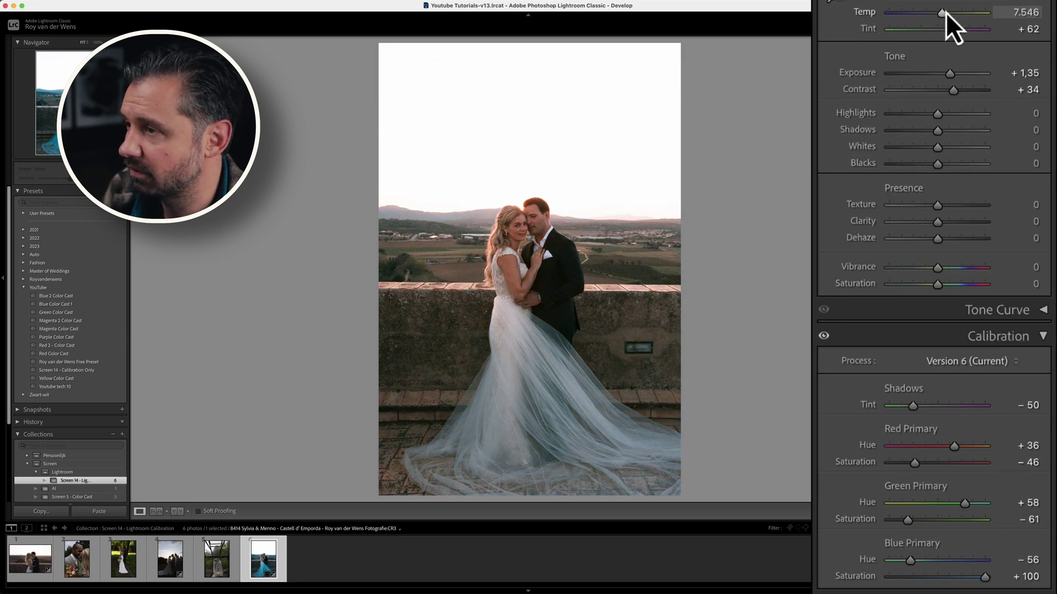
drag(945, 12, 942, 12)
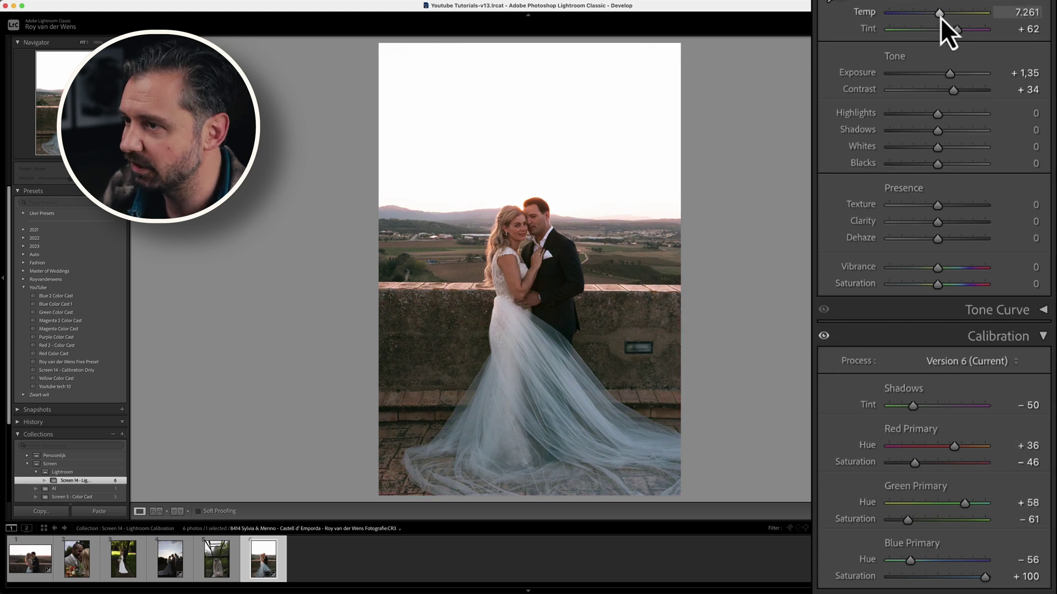
Step: Sample neutral areas on the couple with the white balance selector until the white balance is Temp 7.500 and Tint +94
click(829, 2)
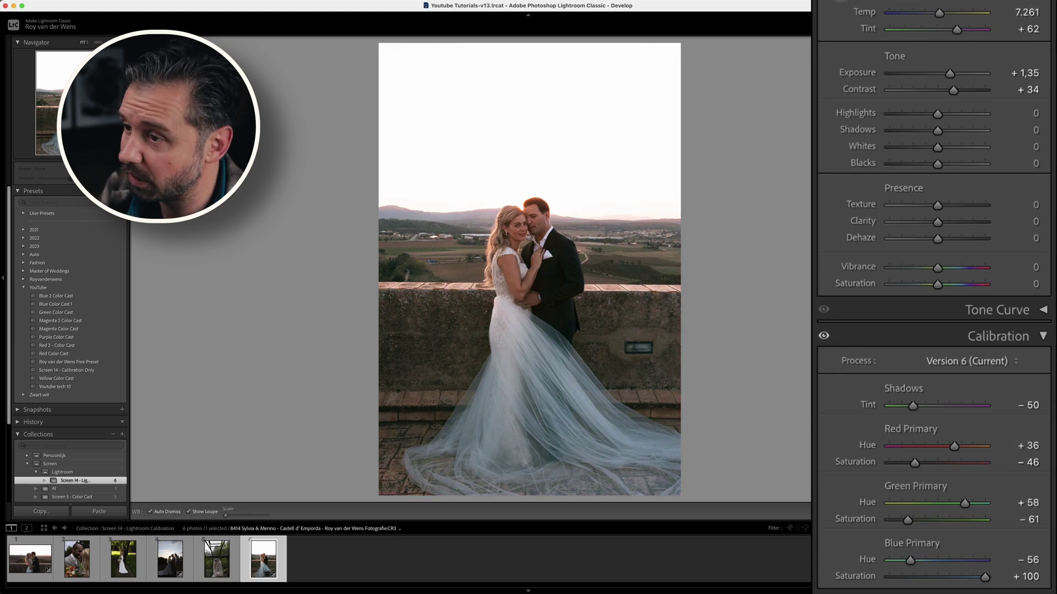
click(546, 333)
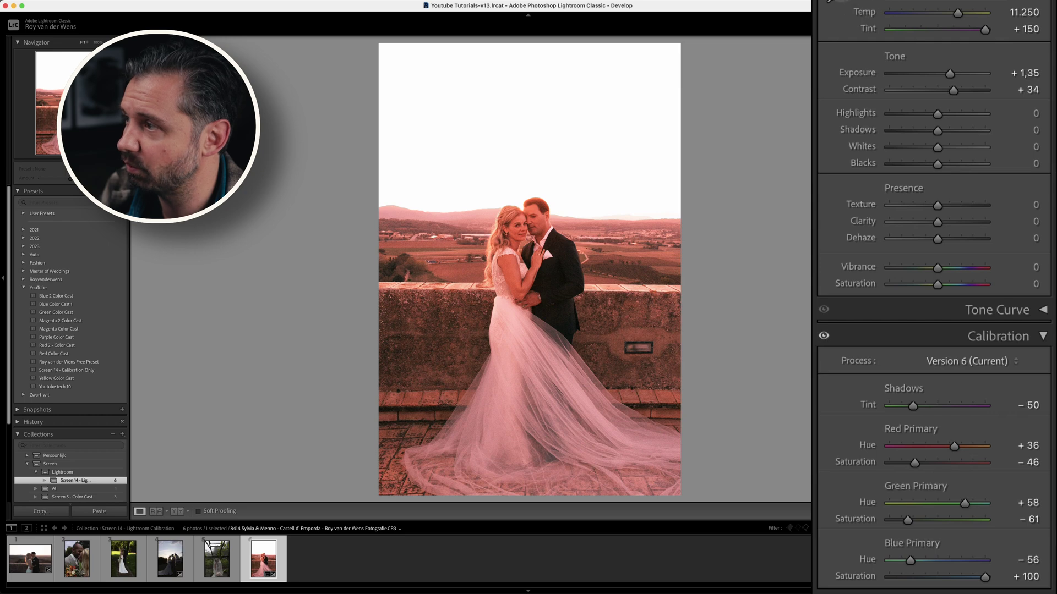
click(828, 4)
click(539, 314)
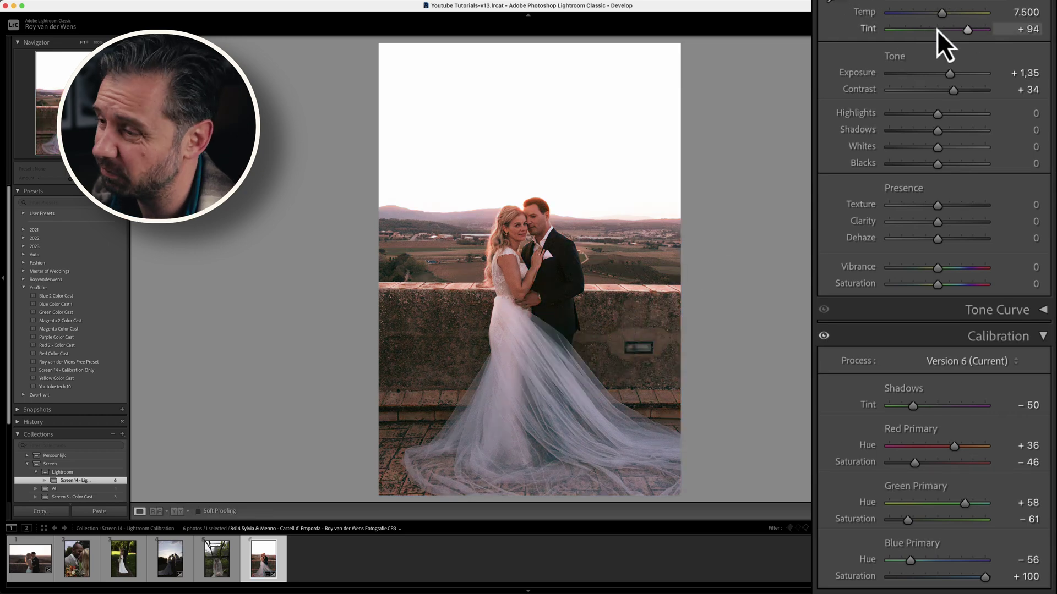
Step: Copy the develop settings from the sunset photo and paste them onto the greenhouse photo of the veiled couple
click(217, 558)
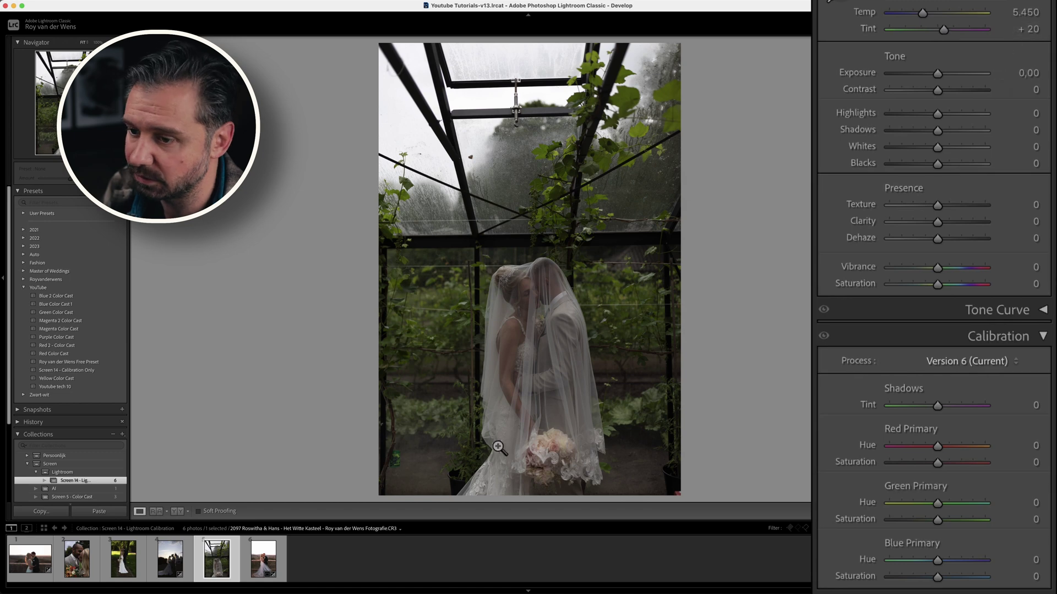
click(269, 565)
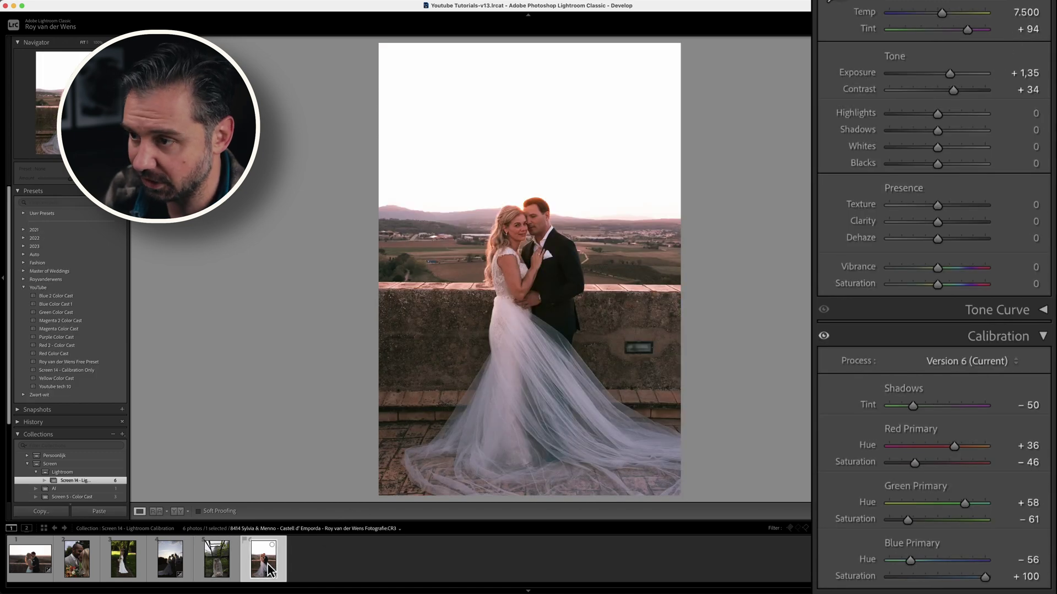
key(super+shift+c)
key(Return)
click(217, 567)
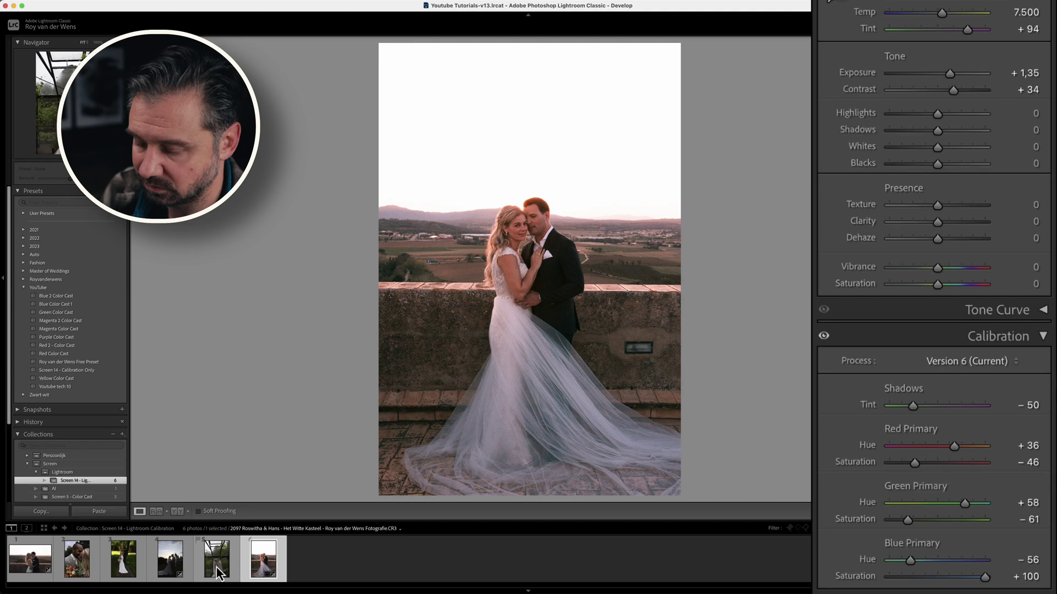
key(super+shift+v)
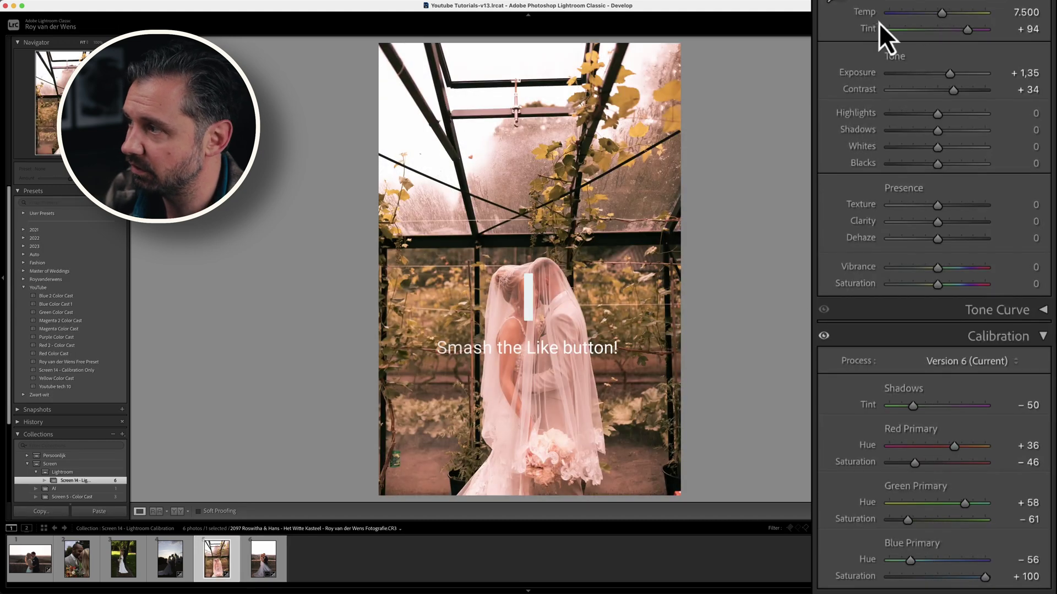
Step: Correct the greenhouse photo's white balance to Temp 5.425 and Tint +88, and lower its Exposure to +1,20
click(836, 4)
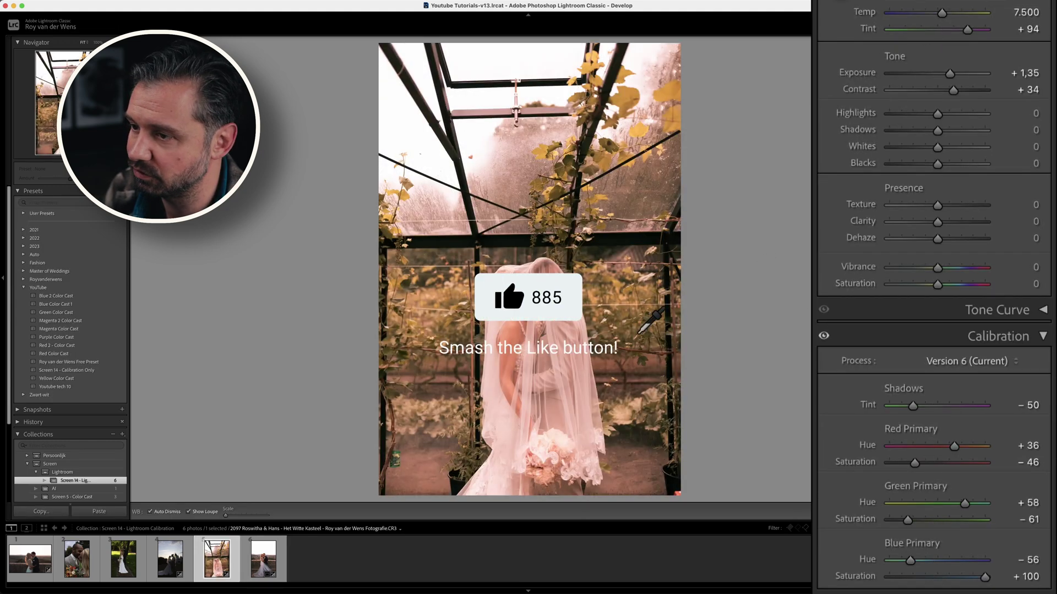
click(513, 415)
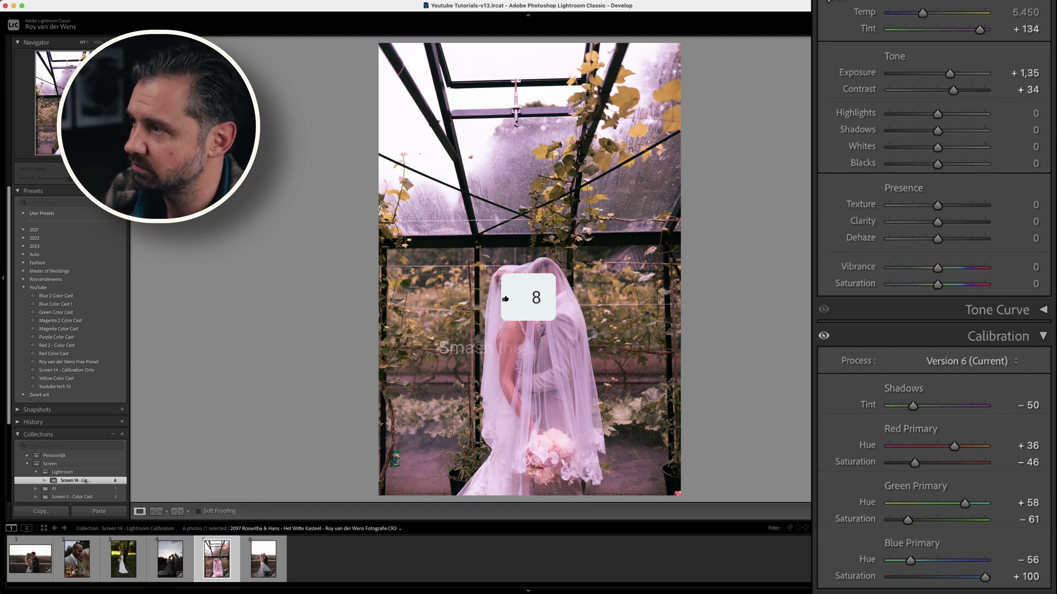
drag(922, 15, 964, 32)
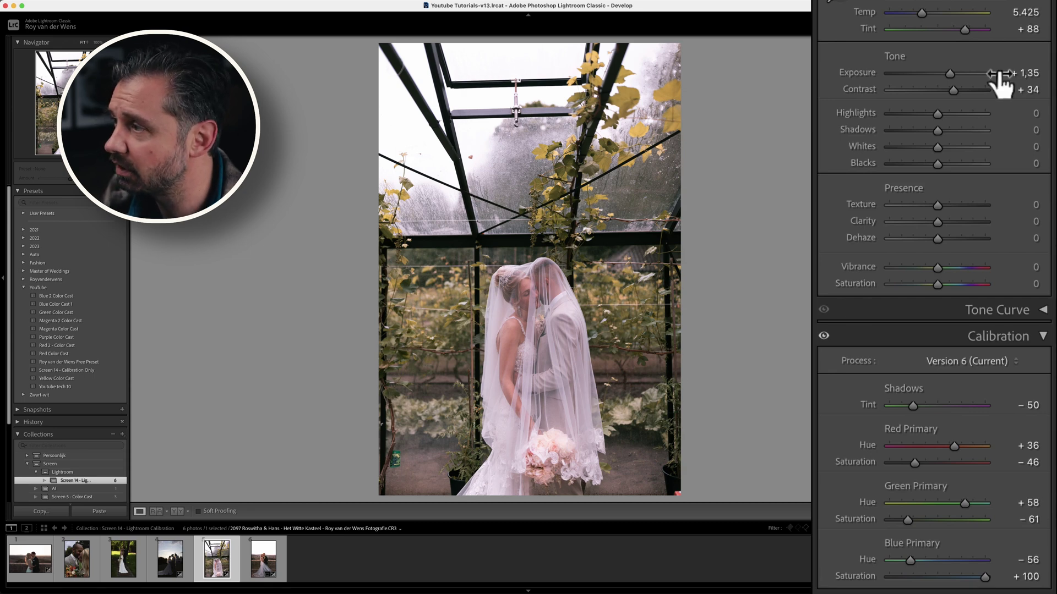
mouse_move(951, 75)
mouse_down()
mouse_move(936, 74)
mouse_move(949, 77)
mouse_up()
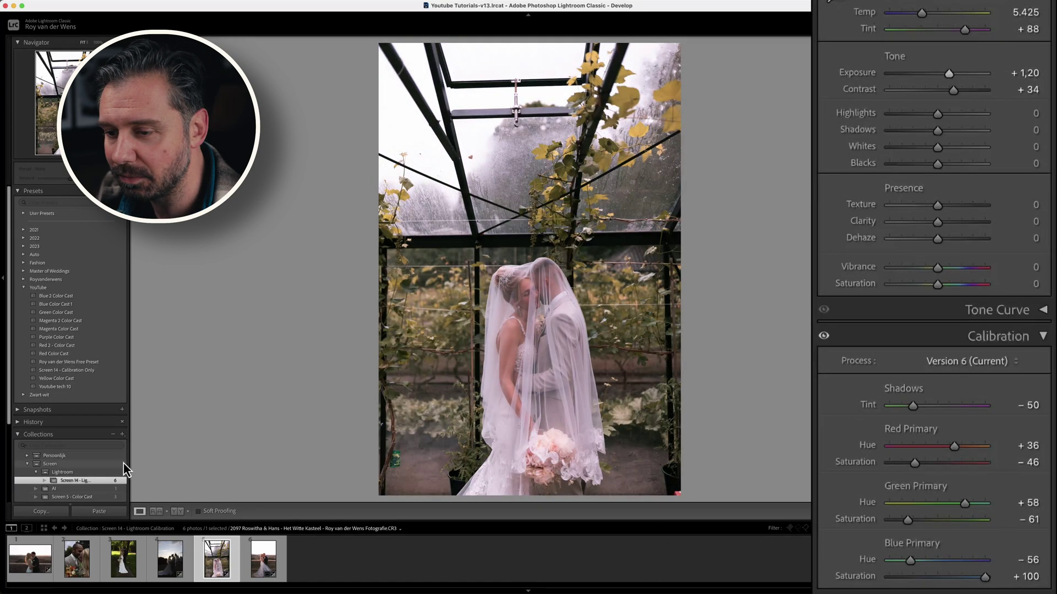
Step: Select the backlit photo of the couple in front of the castle and raise its Exposure to +2,85
click(161, 567)
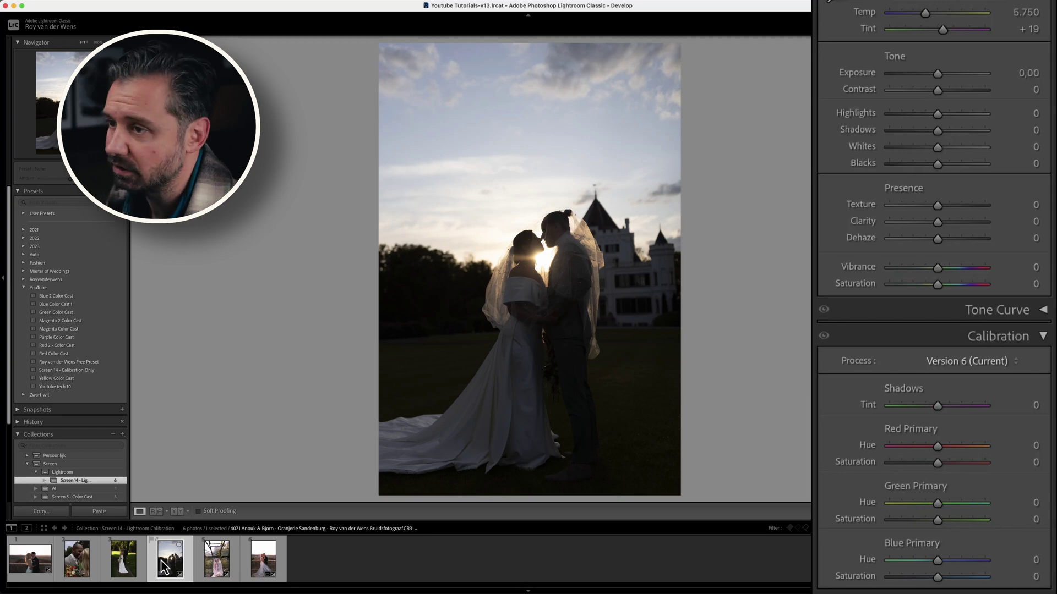
key(shift+equal)
key(shift+equal)
key(shift+equal)
key(shift+equal)
key(shift+equal)
key(shift+equal)
key(shift+equal)
key(shift+equal)
key(shift+equal)
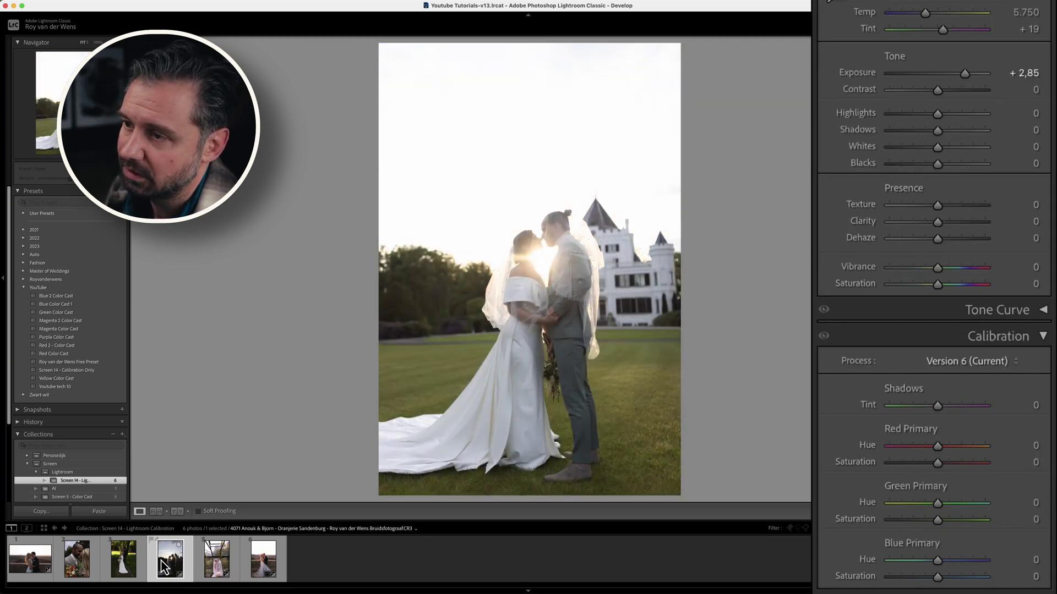
Step: Set the castle photo's calibration Shadows Tint to -47
click(1034, 405)
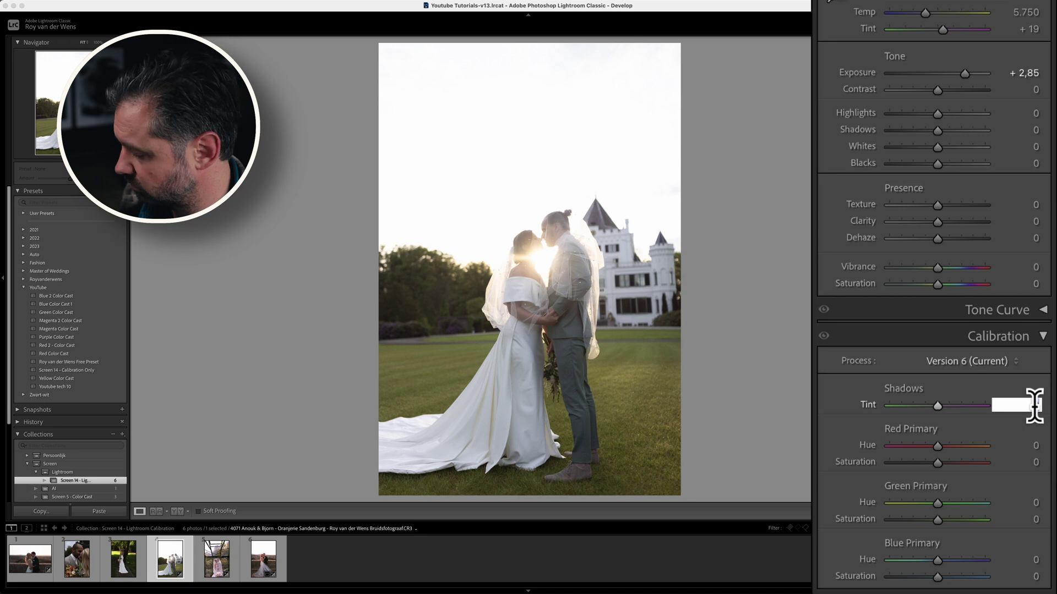
text(-40)
key(Return)
key(Tab)
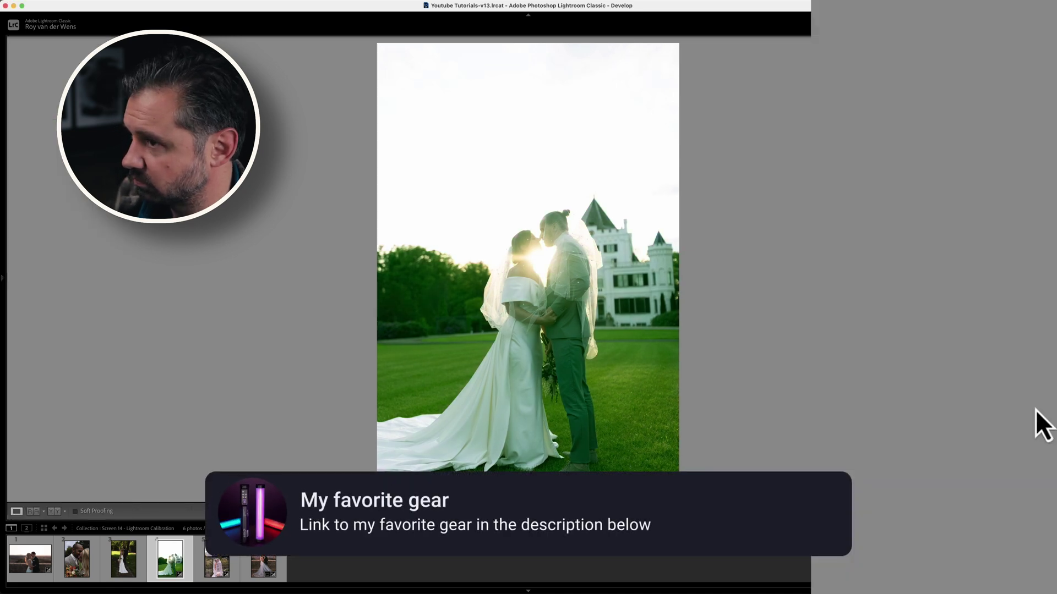
key(Tab)
Step: Set the castle photo's calibration Red Primary Hue to +34 and Saturation to -49
click(1034, 444)
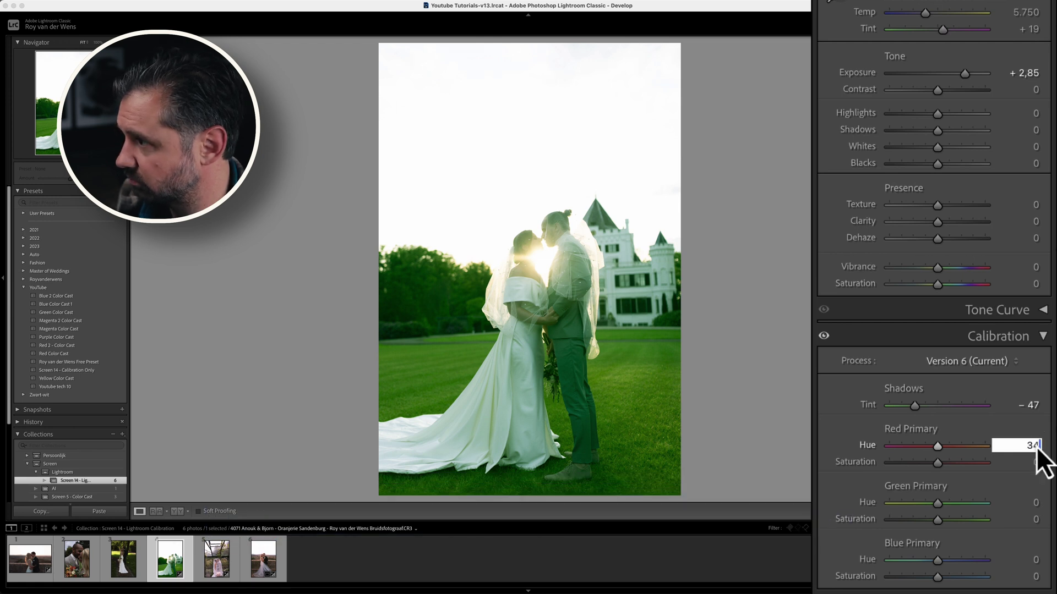
text(34)
key(Return)
click(1032, 461)
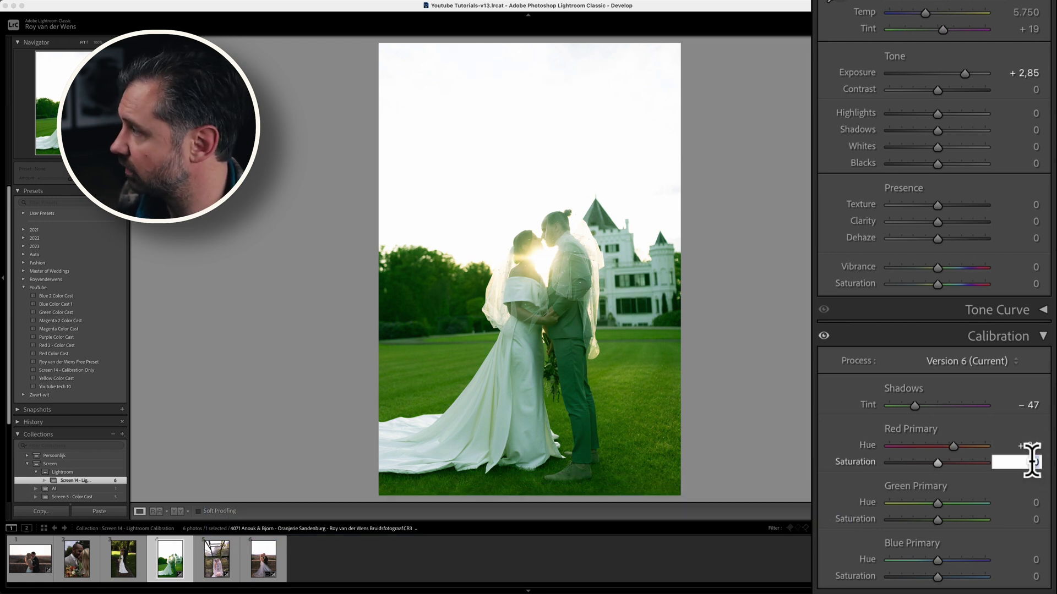
text(-49)
key(Return)
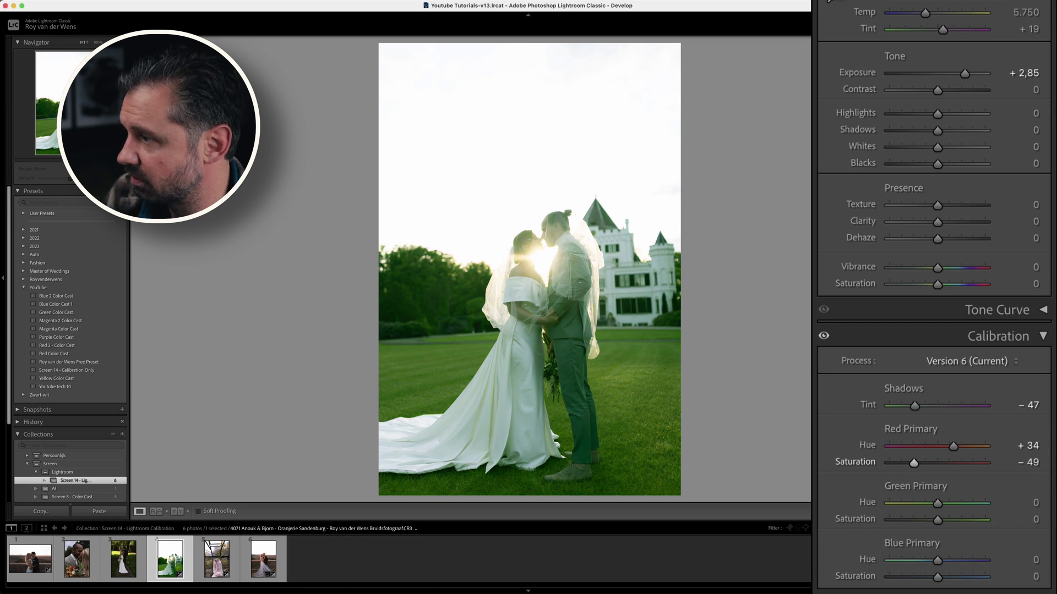
Step: Set the castle photo's calibration Green Primary Hue to +57 and Saturation to -63
click(1034, 502)
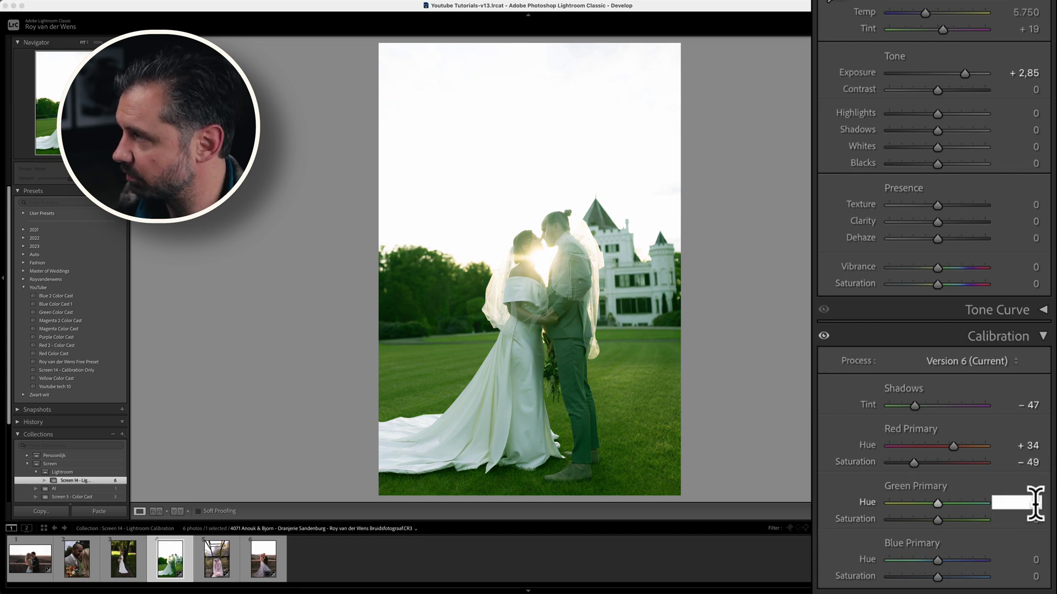
text(57)
key(Return)
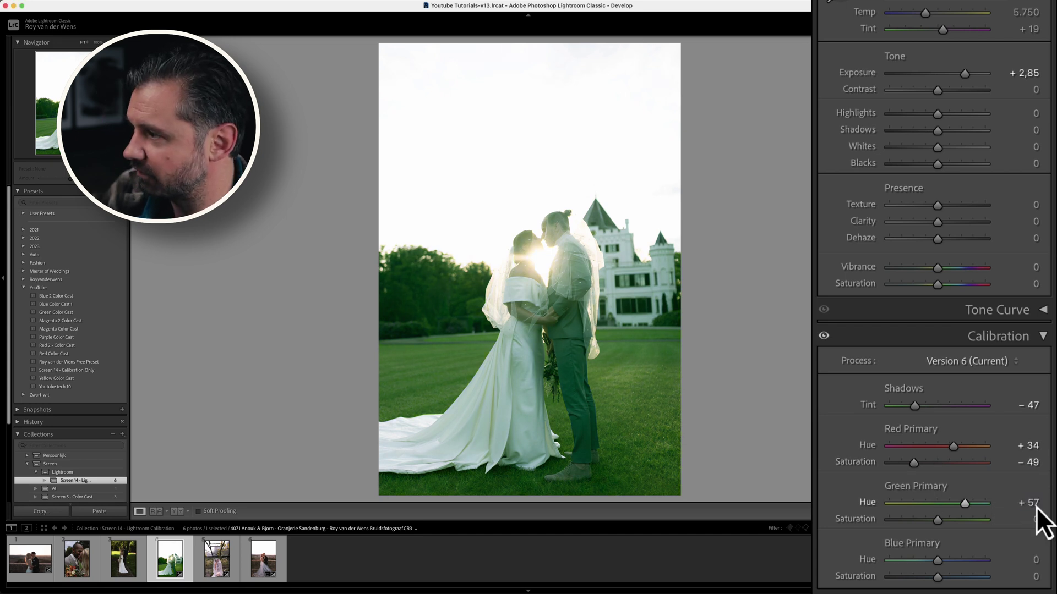
click(1031, 519)
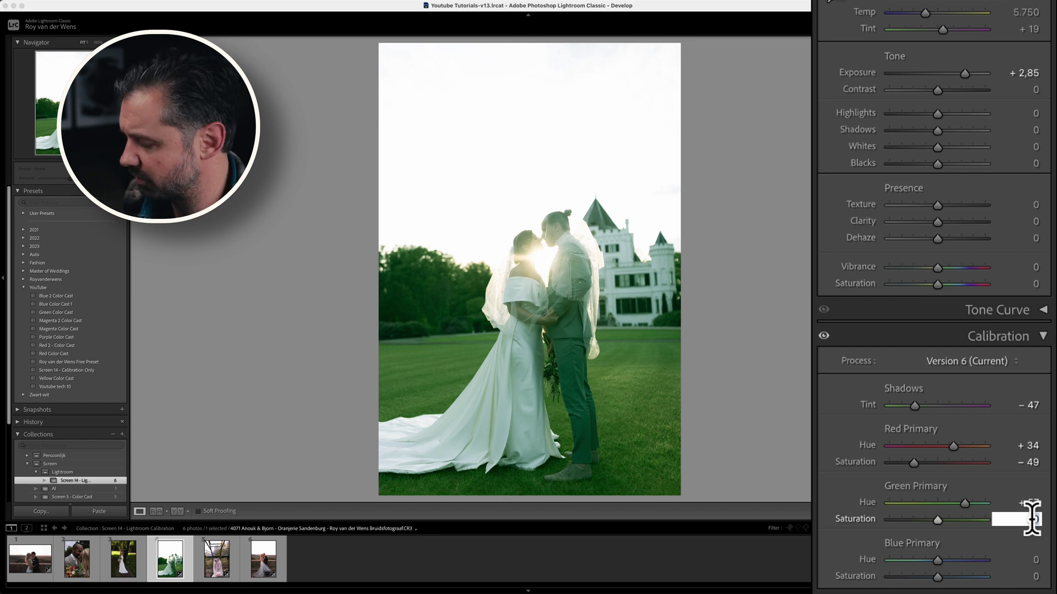
text(-63)
key(Return)
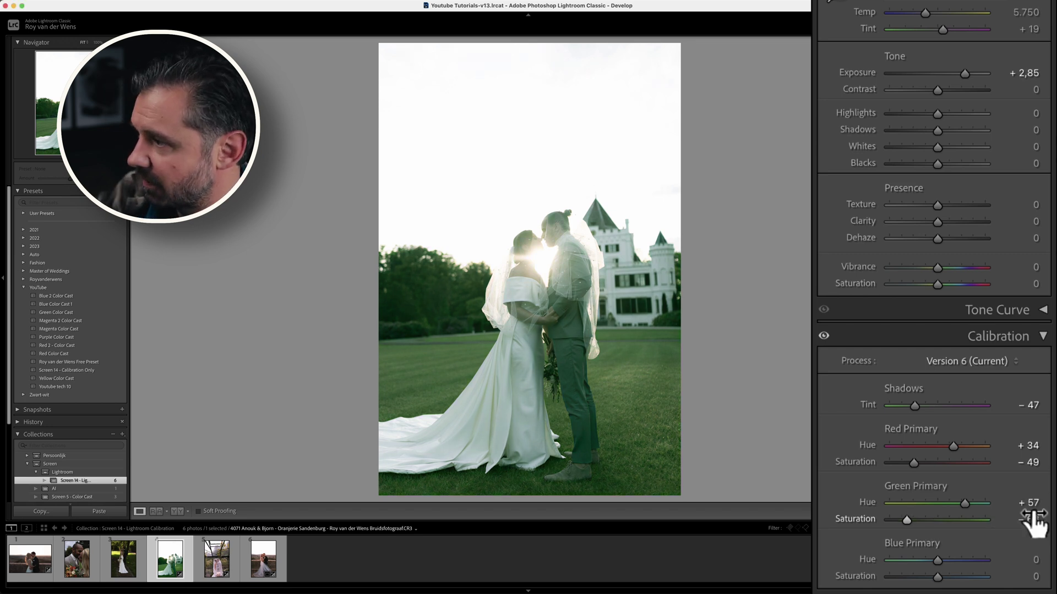
Step: Set the castle photo's calibration Blue Primary Saturation to +100 and Hue to -58
click(1032, 575)
text(100)
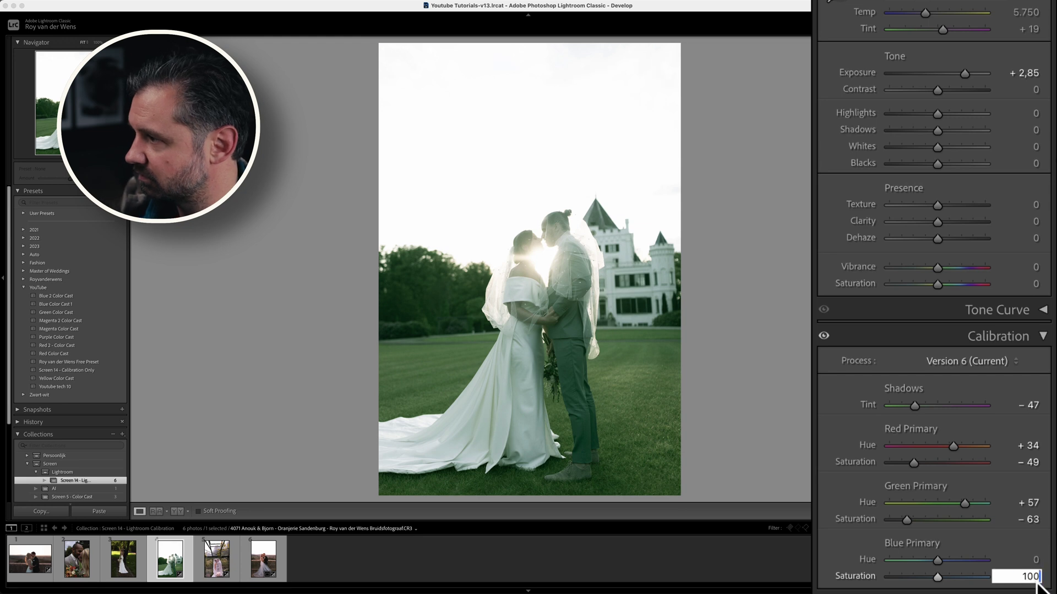
key(Return)
click(1032, 560)
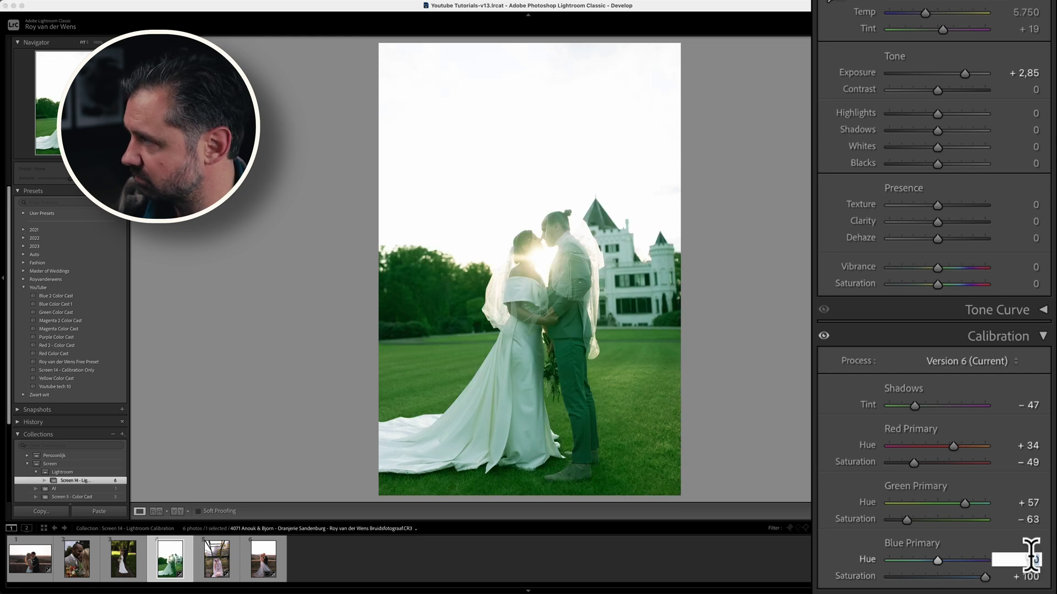
text(-60)
key(Return)
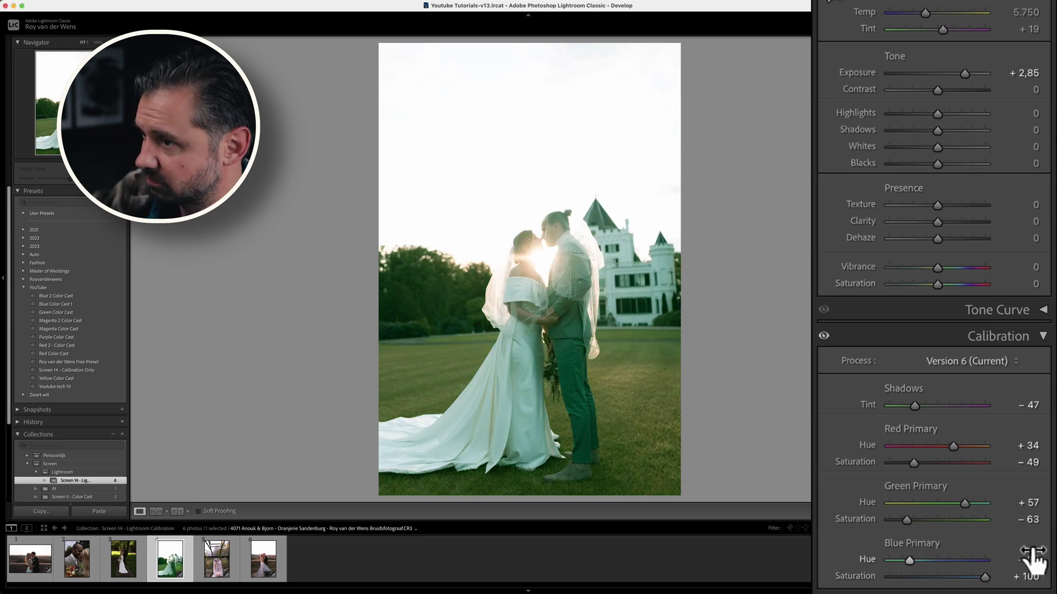
Step: Bring the castle photo's calibration Shadows Tint to +3 and raise Contrast to +37, then try a warmer Temp and undo it
drag(915, 408, 940, 409)
mouse_move(940, 93)
mouse_down()
mouse_move(968, 91)
mouse_move(960, 91)
mouse_up()
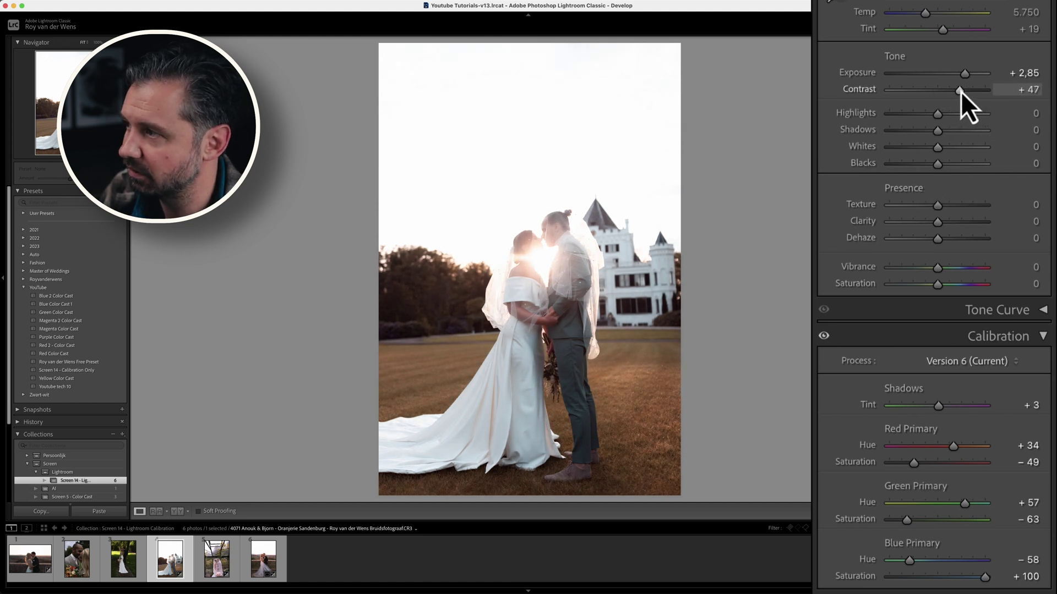
mouse_move(929, 11)
mouse_down()
mouse_move(919, 15)
mouse_move(939, 14)
mouse_up()
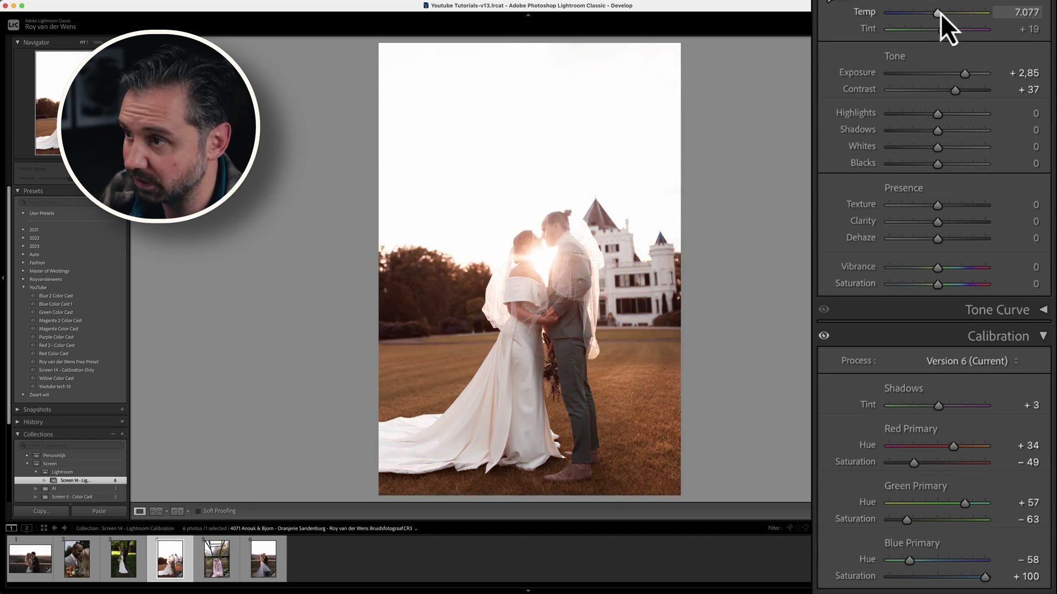
key(super+z)
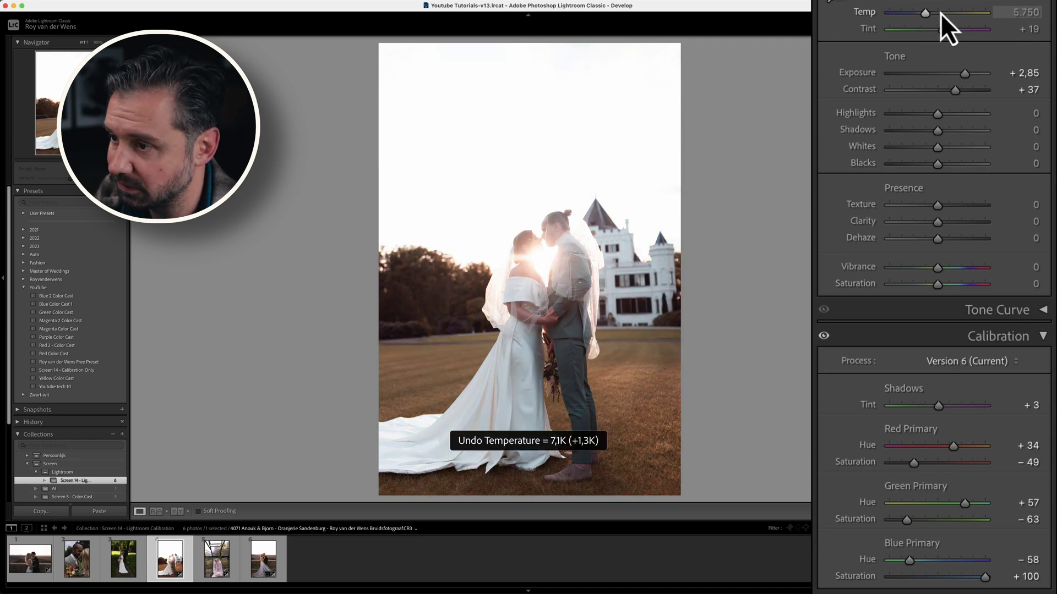
Step: Select the photo of the bride on the garden path and set its Blue Primary Saturation to +100 and Hue to -58
click(132, 561)
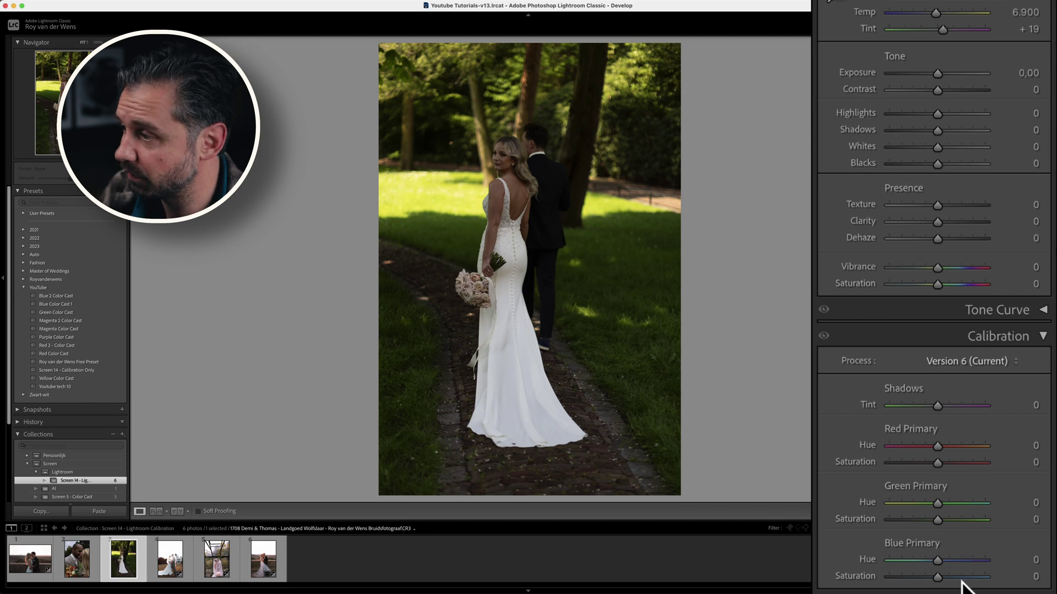
click(1034, 576)
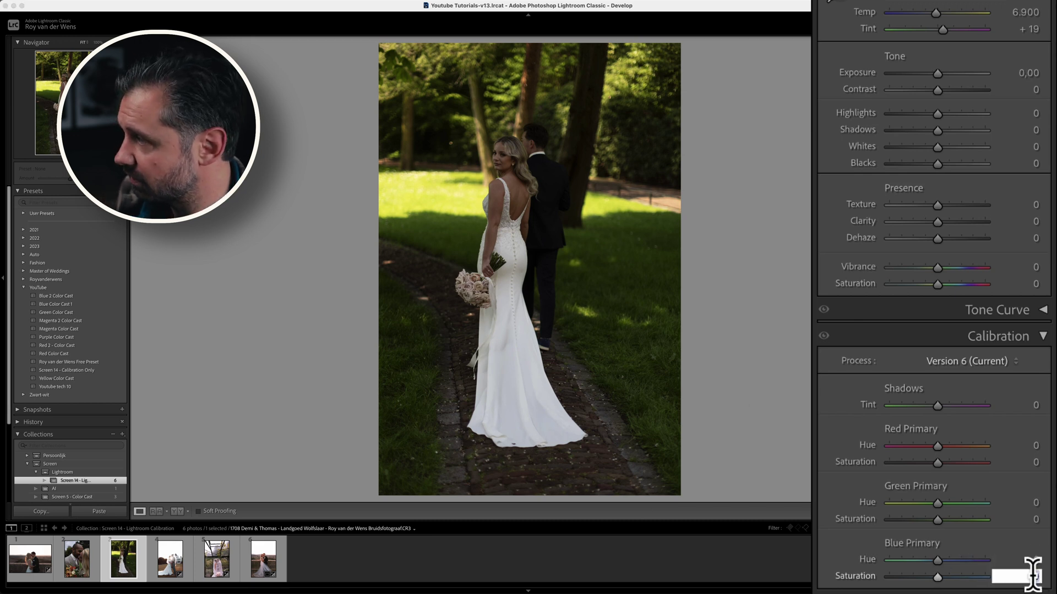
text(90)
key(Return)
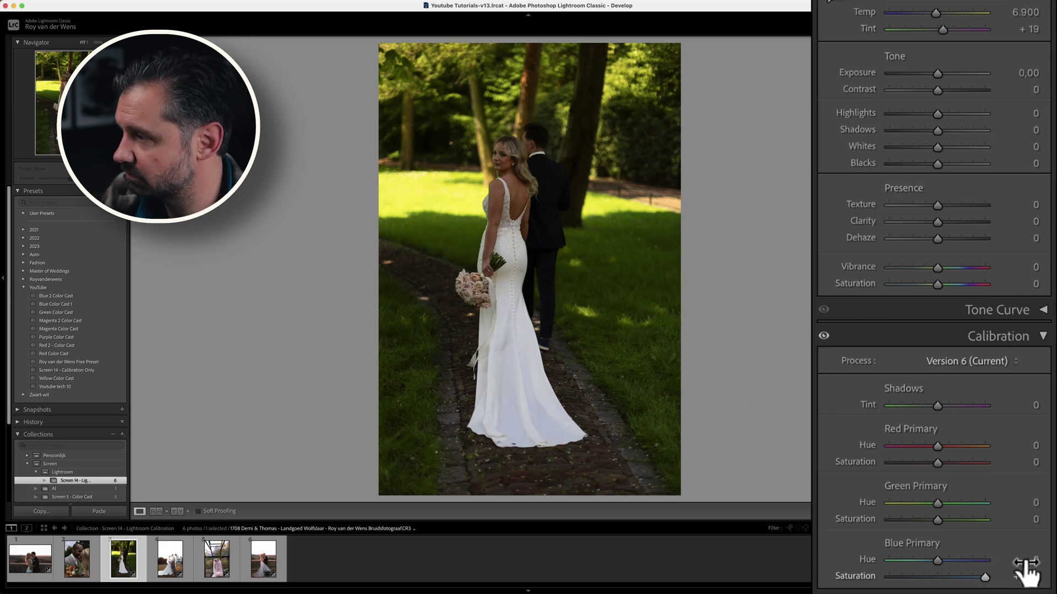
text(-58)
key(Return)
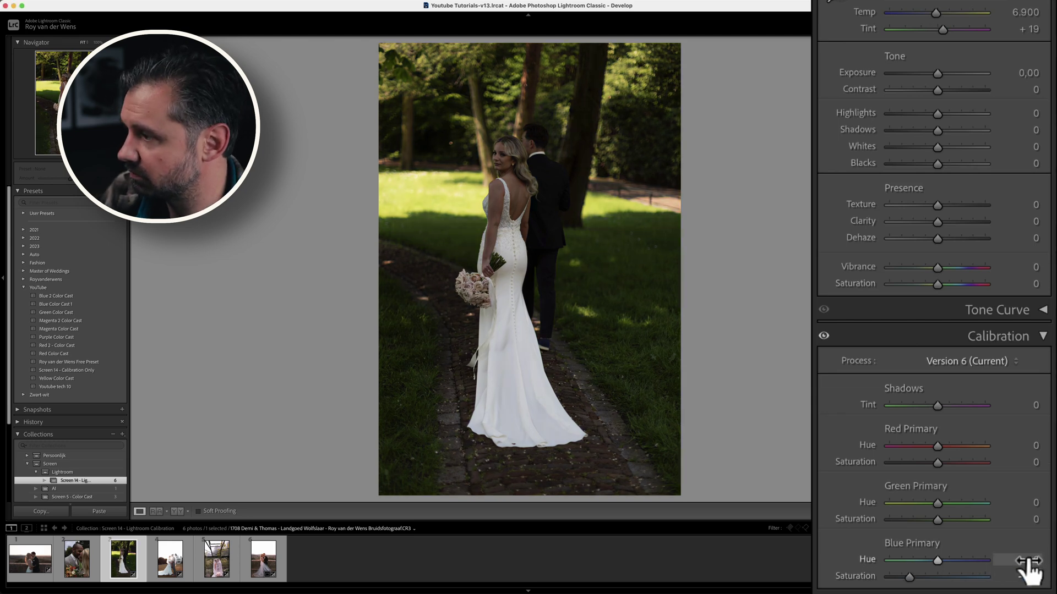
text(100)
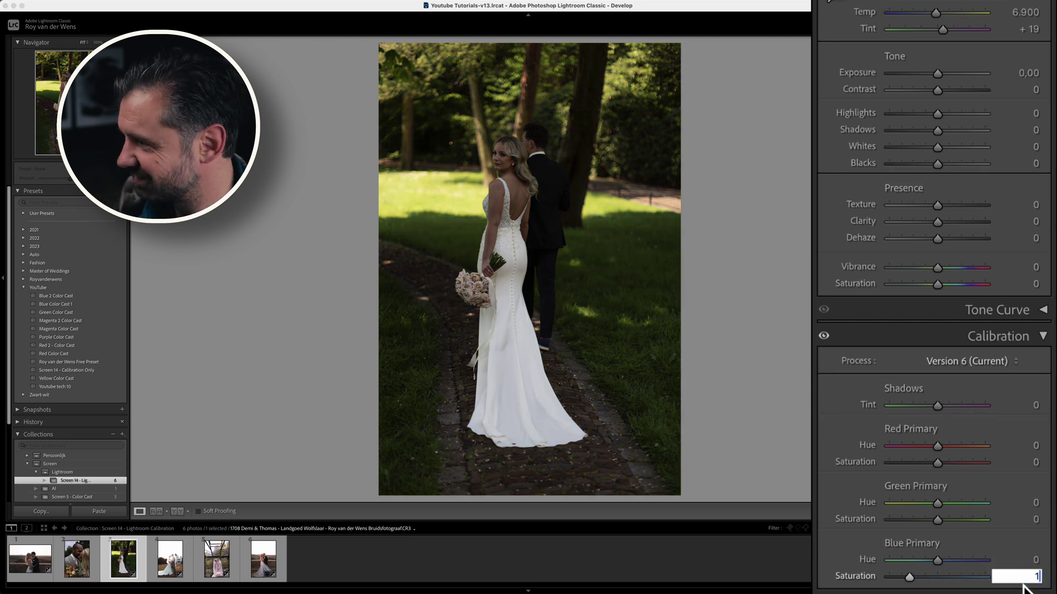
key(Return)
click(1034, 559)
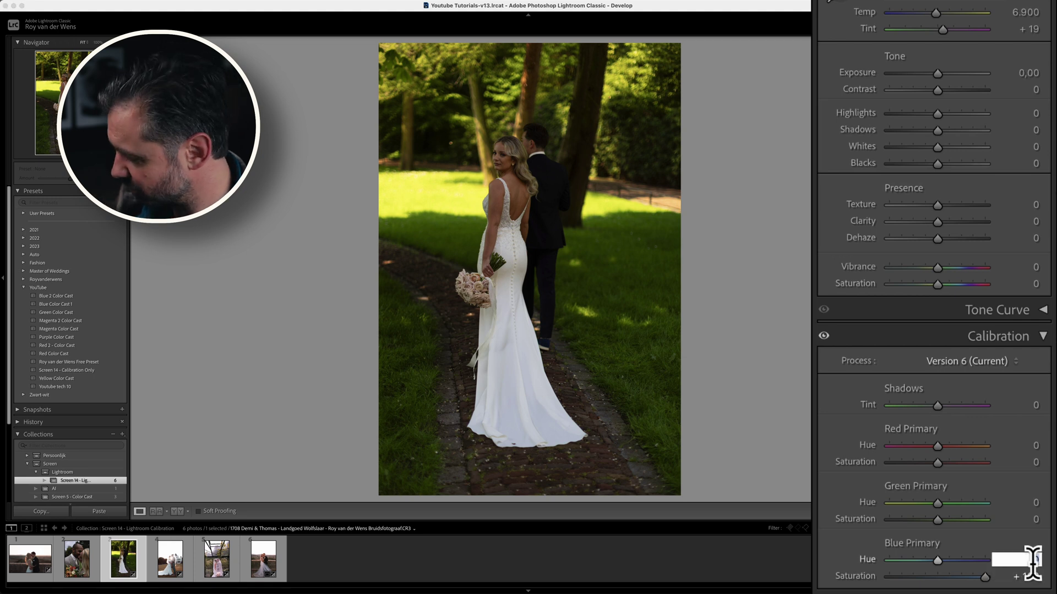
text(-58)
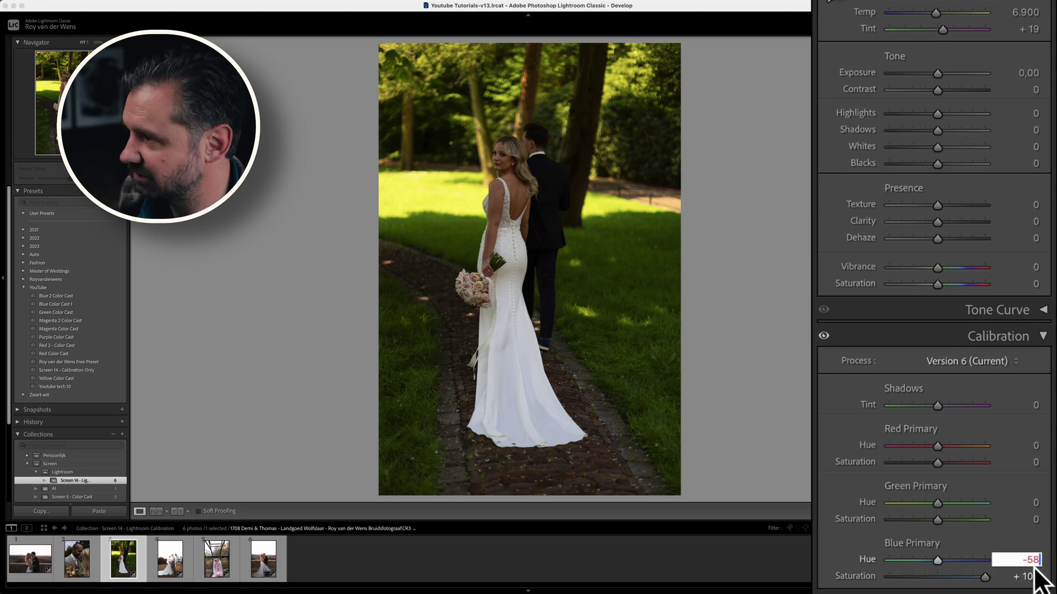
key(Return)
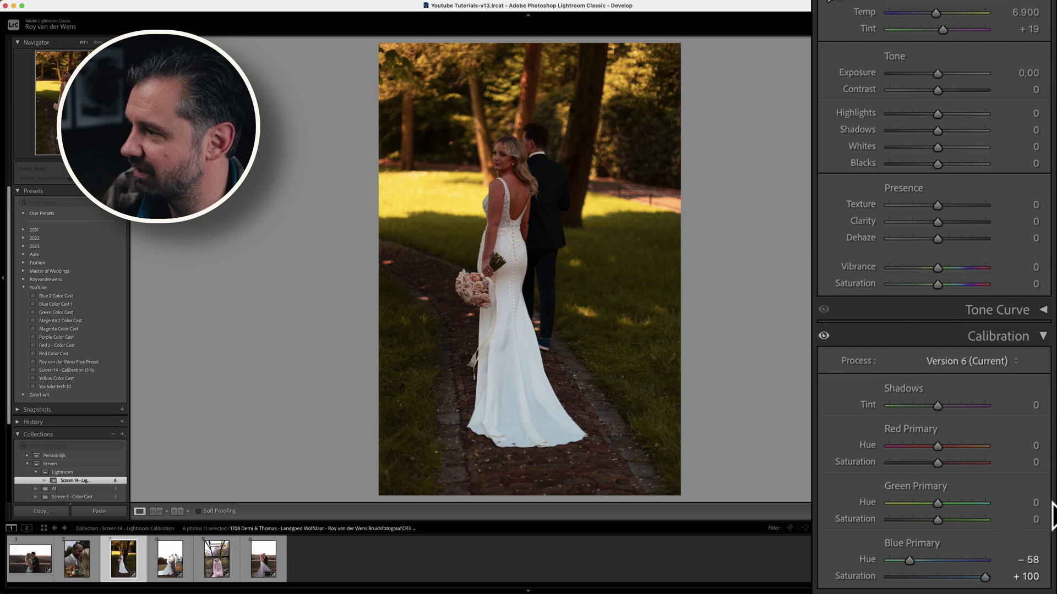
Step: Set the garden path photo's calibration Green Primary Saturation to -63 and Hue to +57
click(1029, 518)
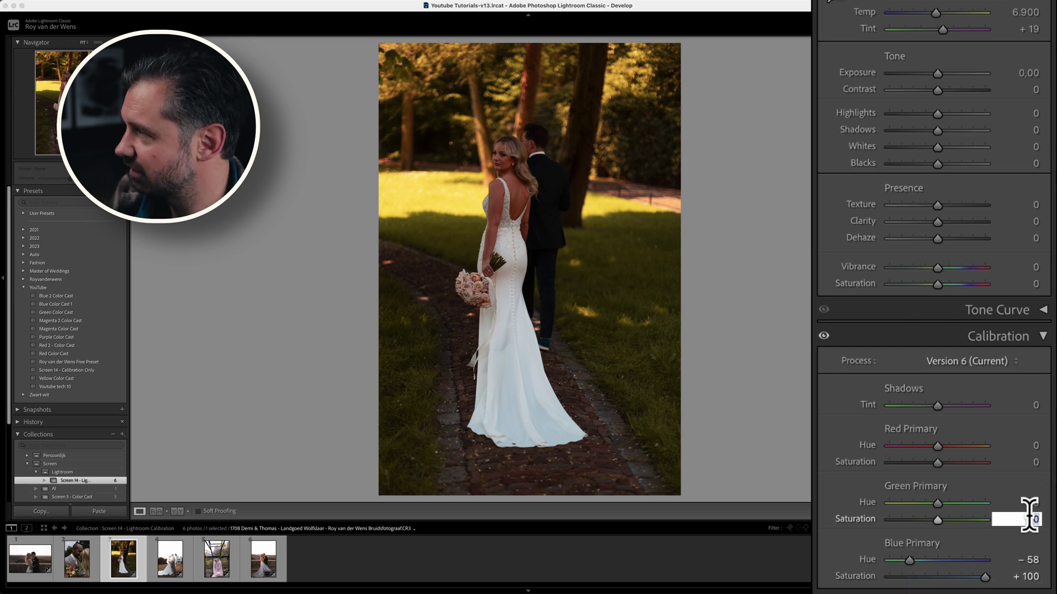
text(-65)
key(Return)
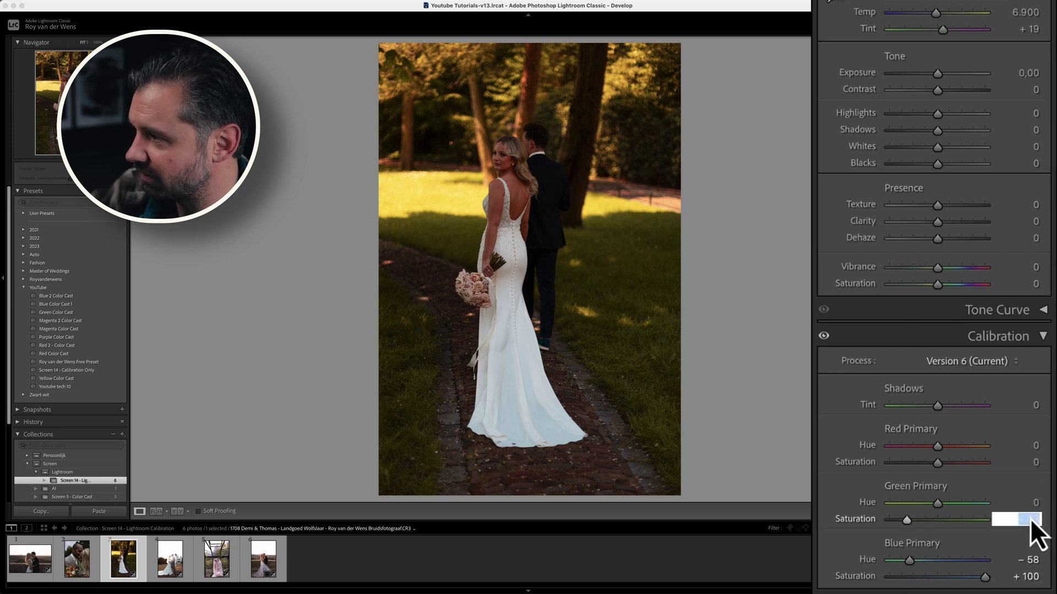
click(1029, 502)
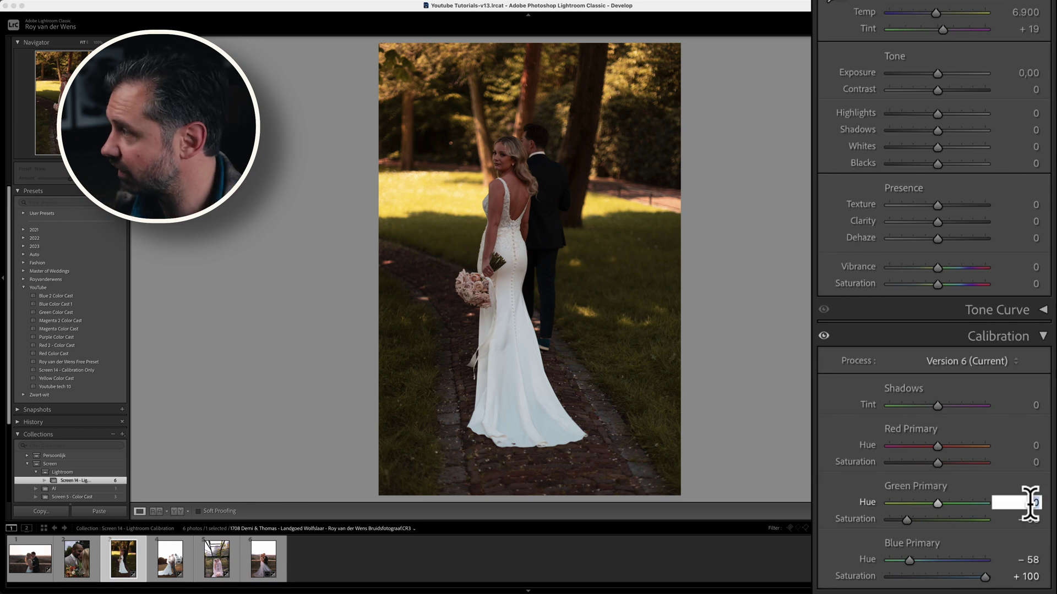
text(+ 57)
key(Return)
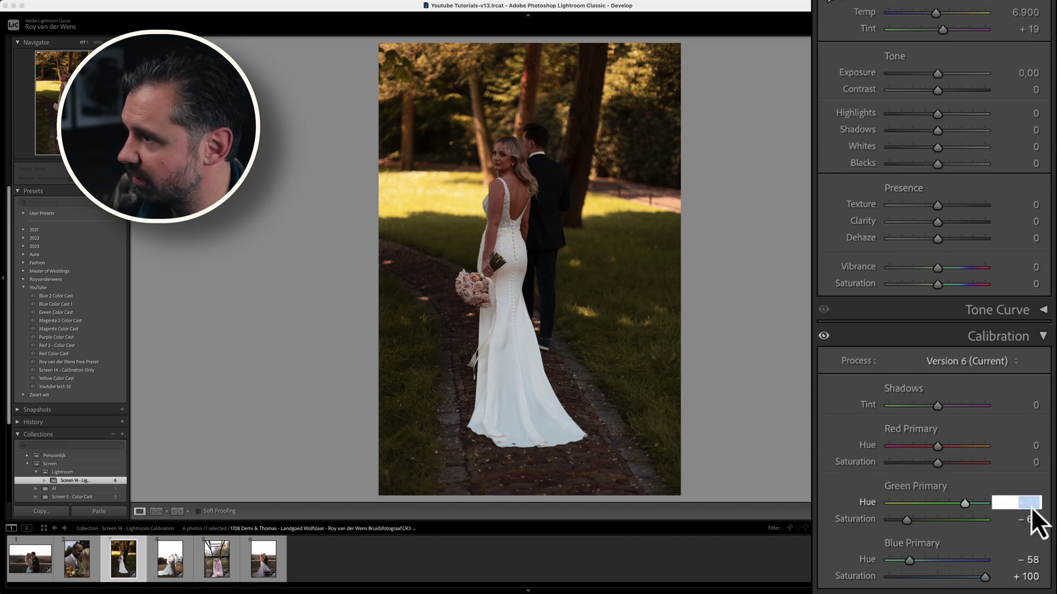
Step: Set the garden path photo's calibration Red Primary Saturation to -49 and Hue to +34
click(1033, 461)
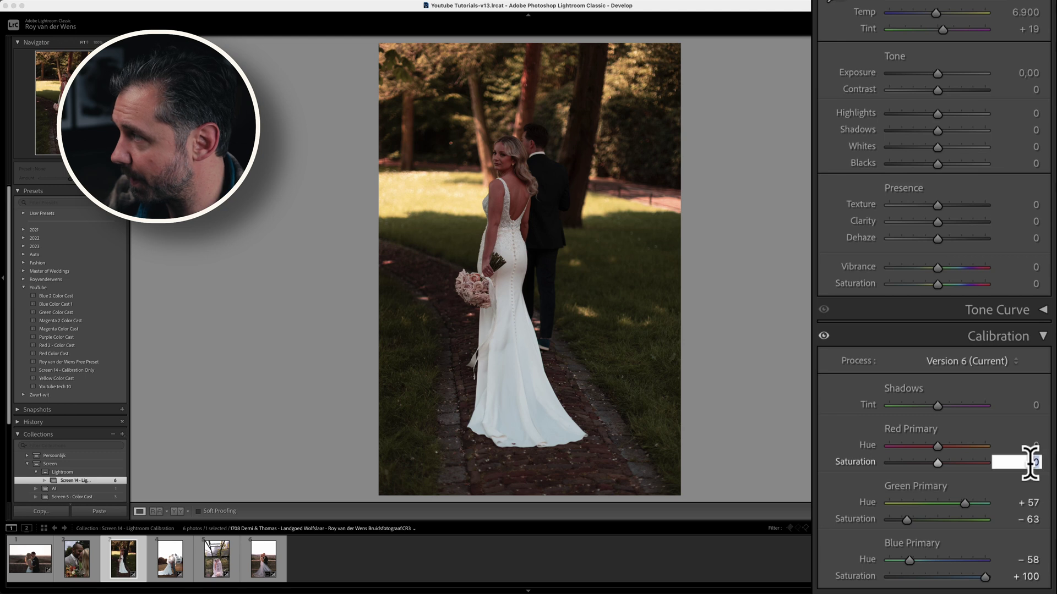
text(-45)
key(Return)
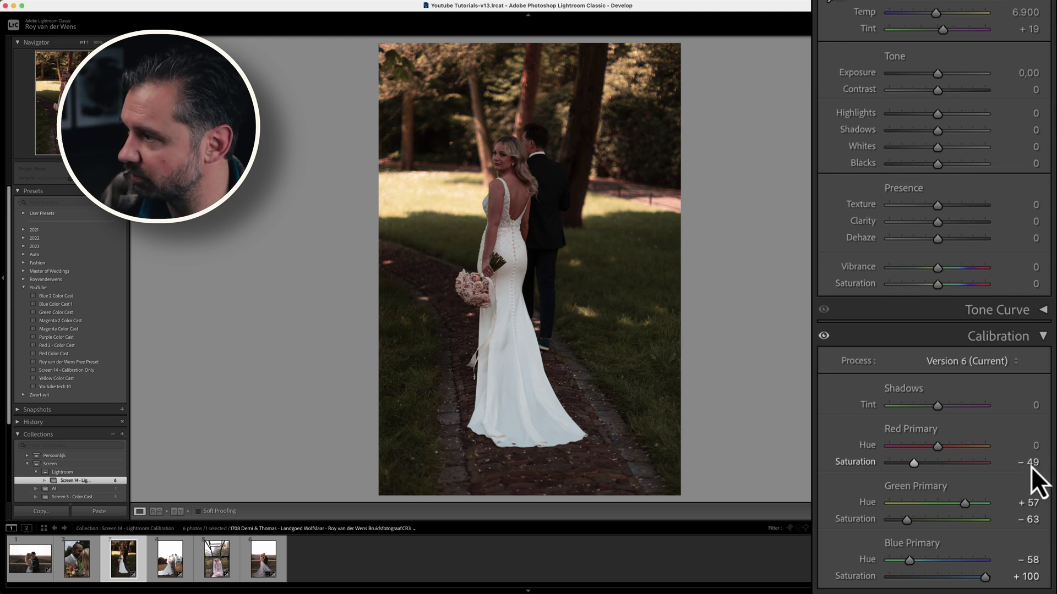
click(1030, 445)
text(+ )
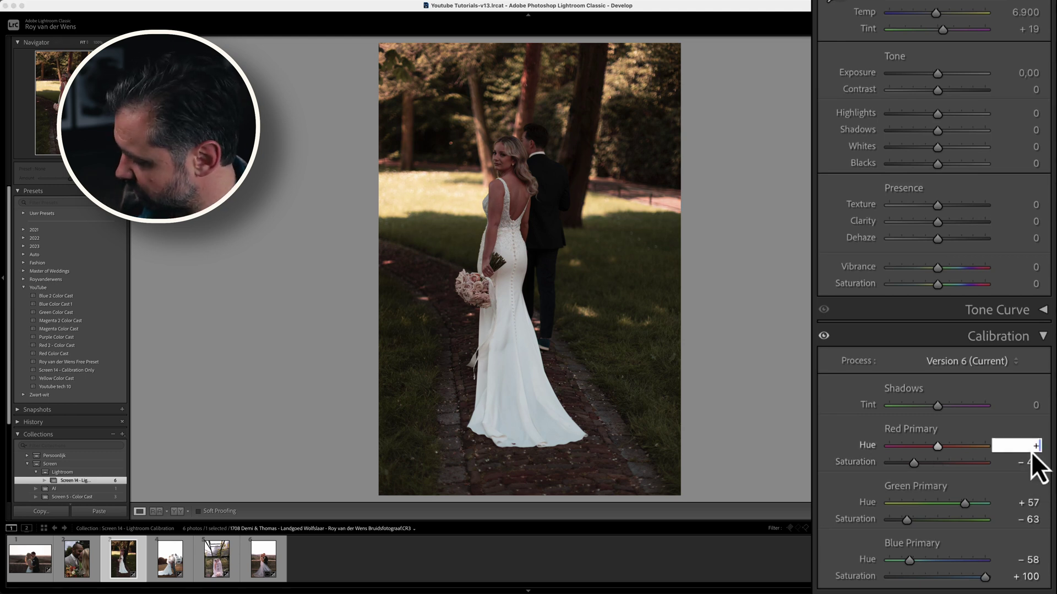
text(34)
key(Return)
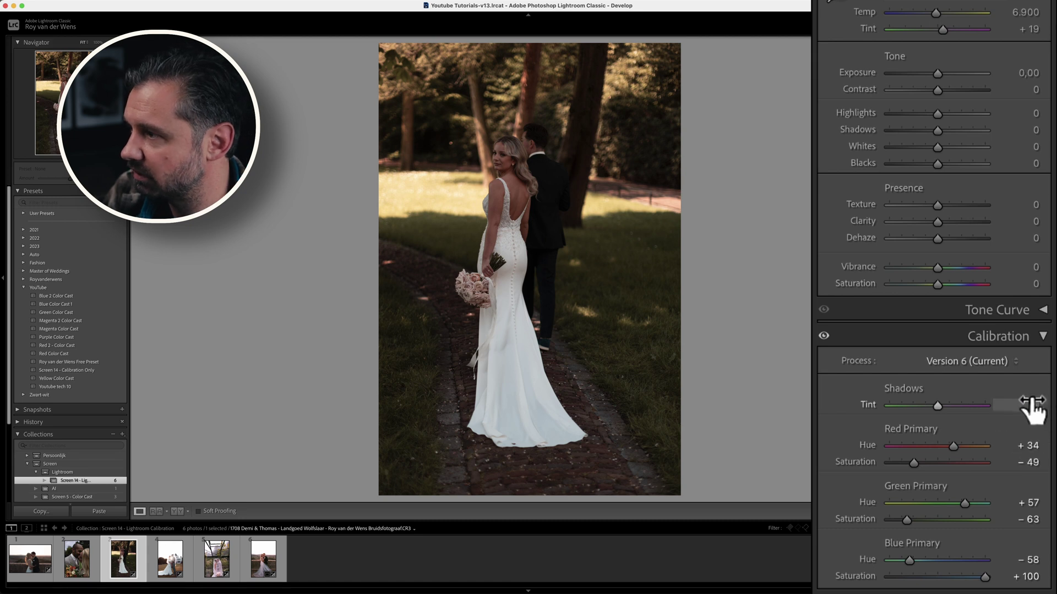
Step: Adjust the garden path photo to Shadows Tint +47, Exposure +0,80 and a cooler Temp of 5.725
drag(936, 408, 959, 412)
drag(939, 74, 948, 73)
mouse_move(935, 12)
mouse_down()
mouse_move(914, 11)
mouse_move(927, 11)
mouse_up()
Step: Compare the before and after versions of the garden path, castle and greenhouse photos in turn
key(backslash)
key(backslash)
key(backslash)
key(backslash)
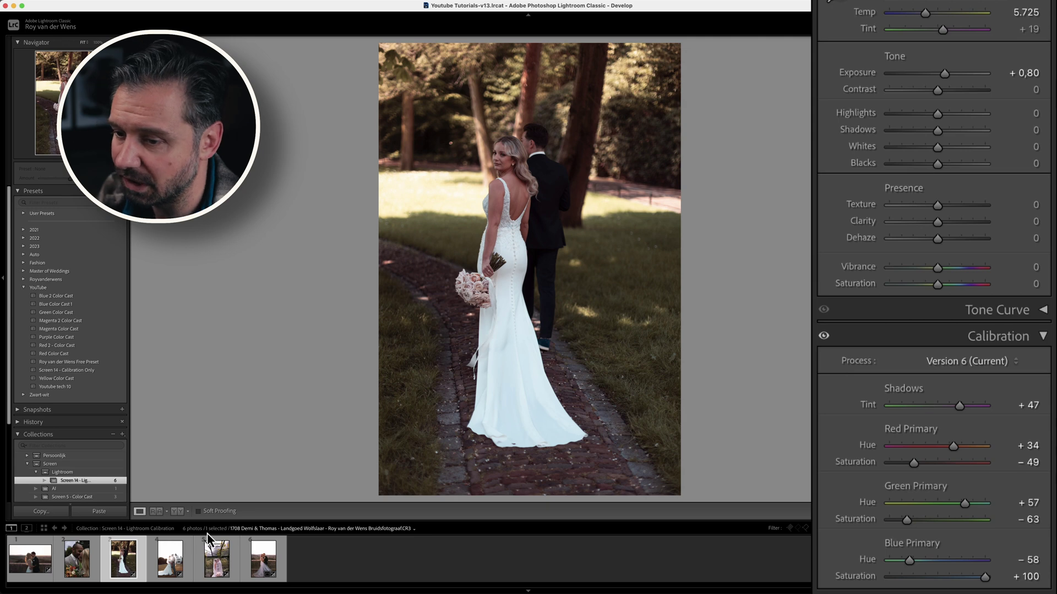
click(172, 557)
key(backslash)
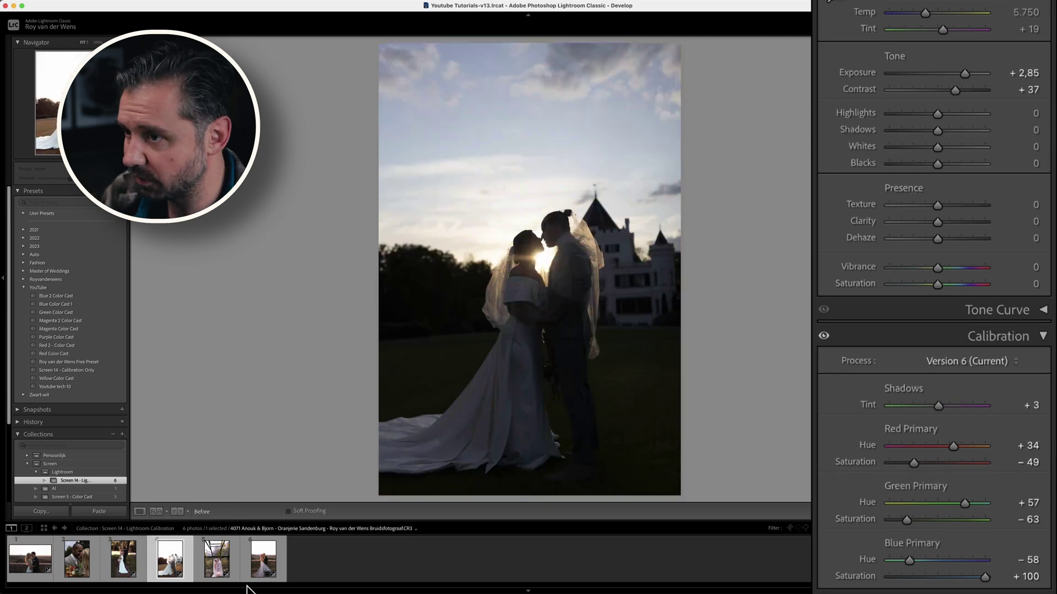
key(backslash)
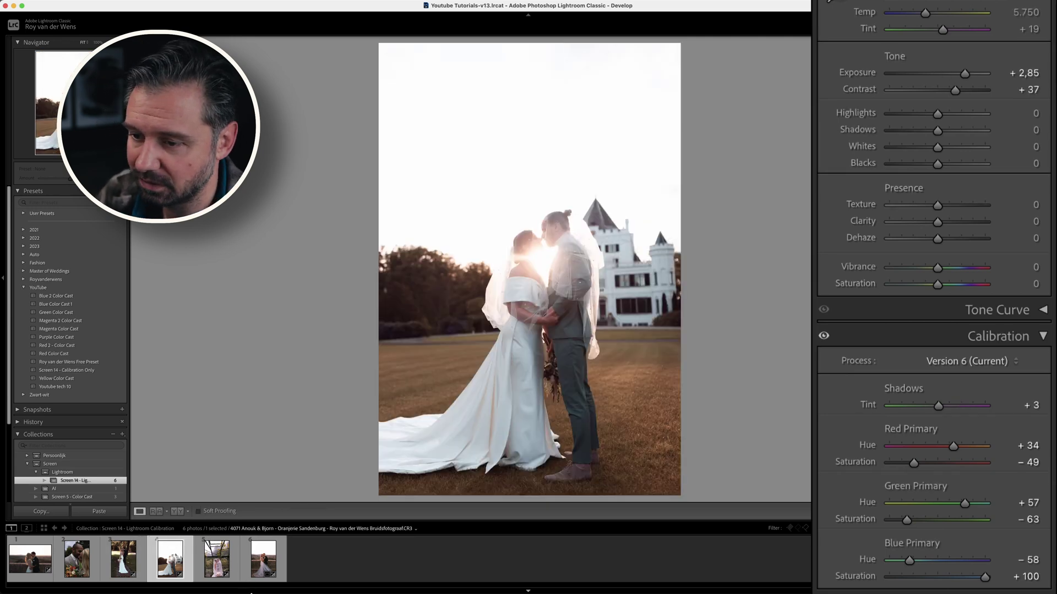
click(225, 564)
key(backslash)
key(backslash)
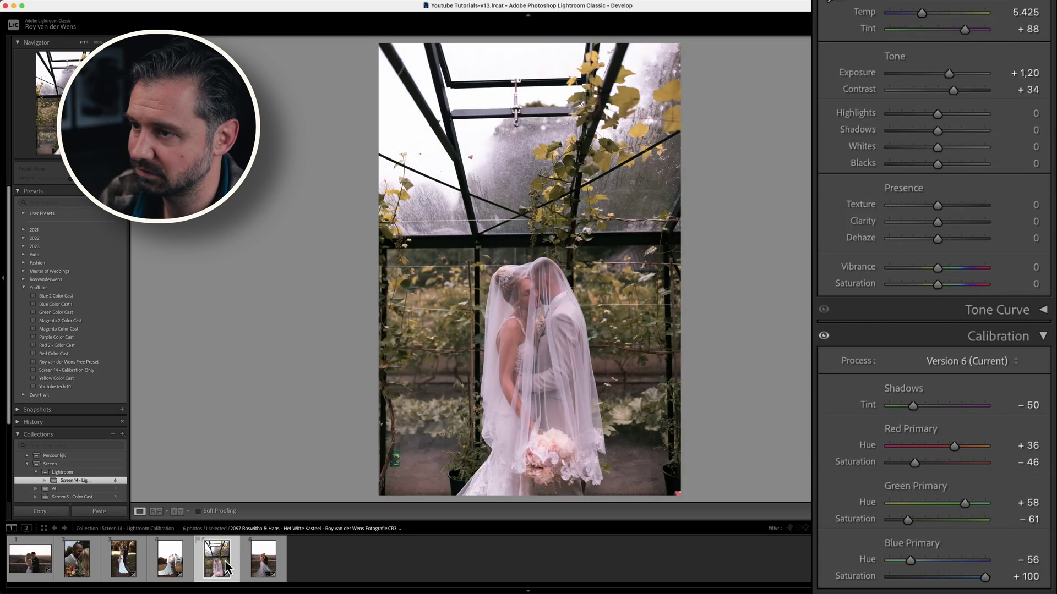
key(backslash)
key(backslash)
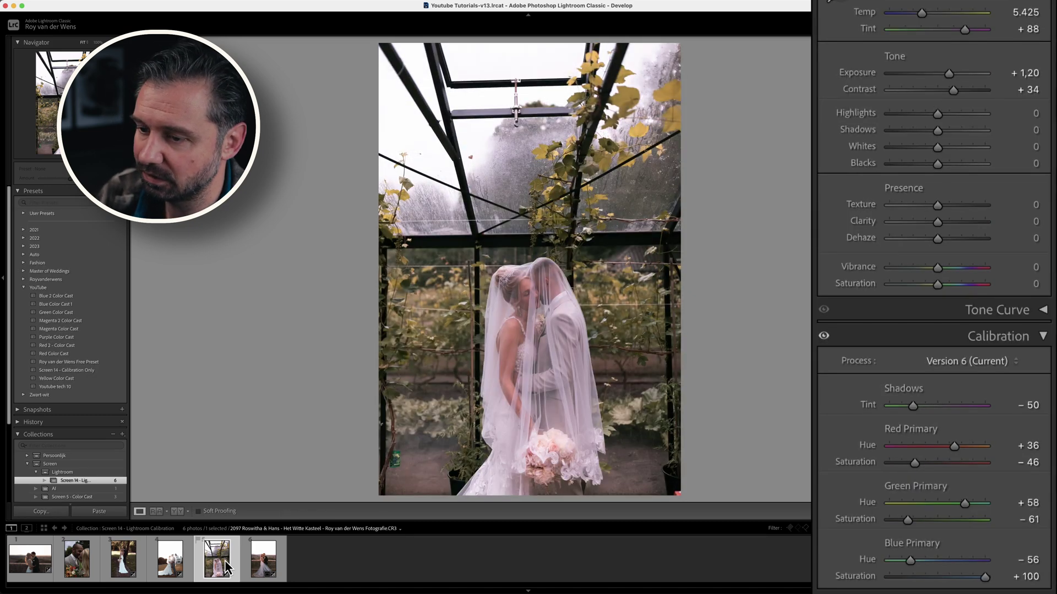
Step: On the greenhouse photo, lower the calibration Blue Primary Hue to -100 and the Green Primary Saturation to -66
click(255, 567)
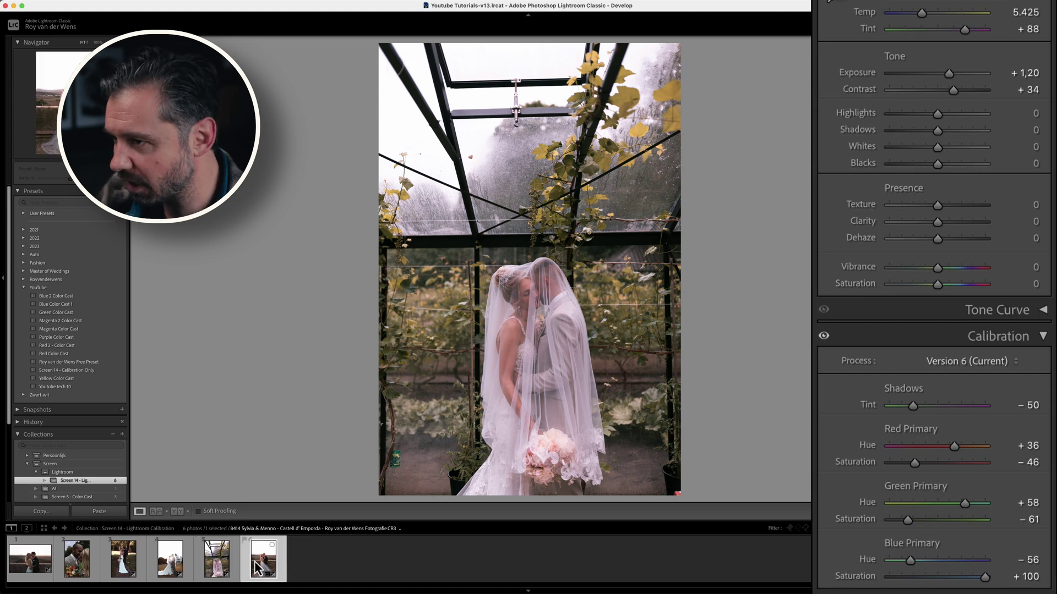
key(Left)
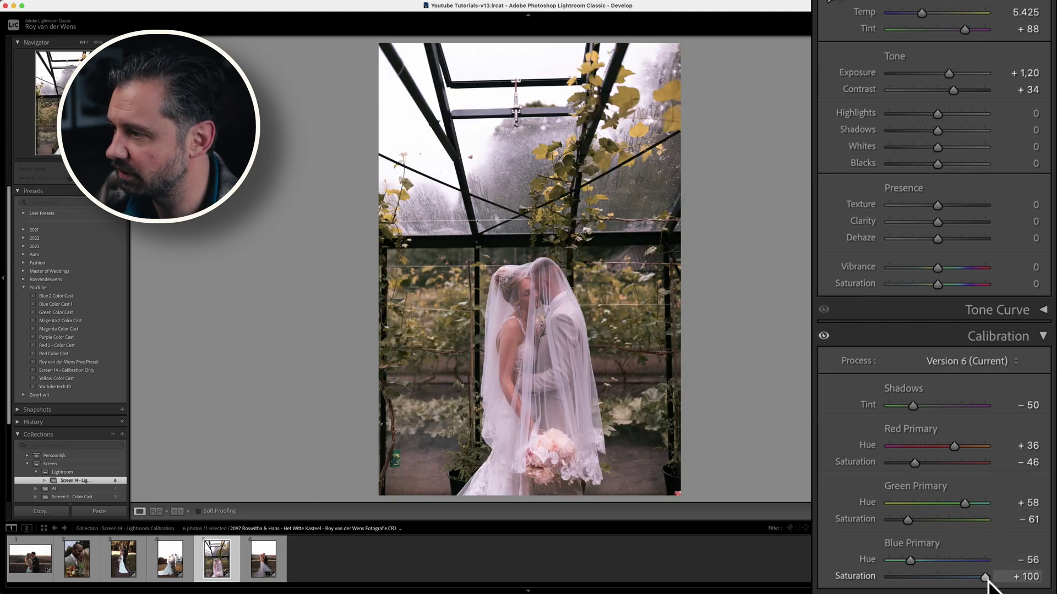
drag(910, 564, 867, 559)
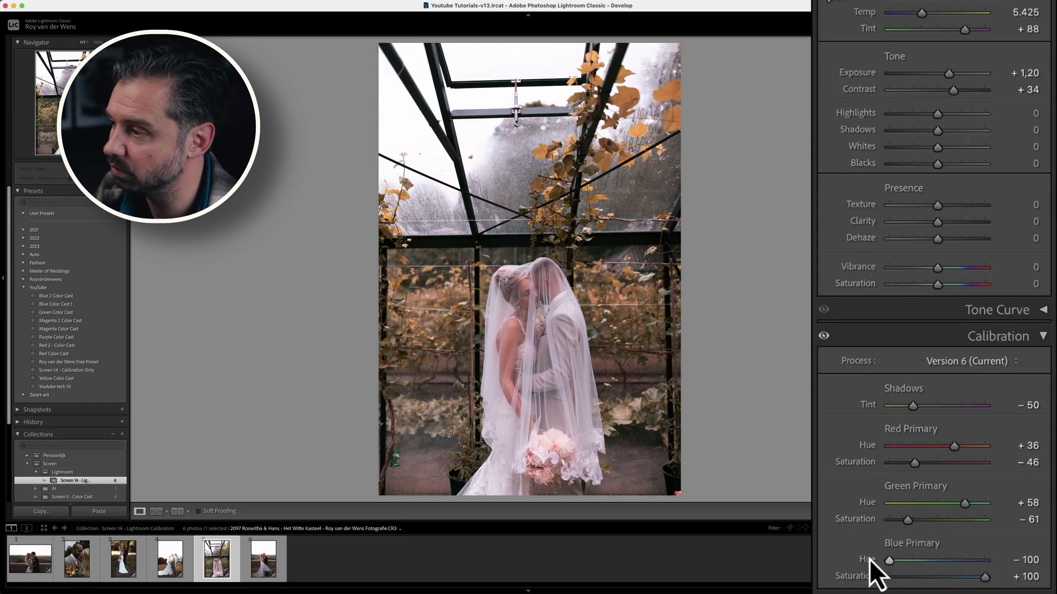
mouse_move(908, 520)
mouse_down()
mouse_move(938, 524)
mouse_move(863, 521)
mouse_move(906, 523)
mouse_up()
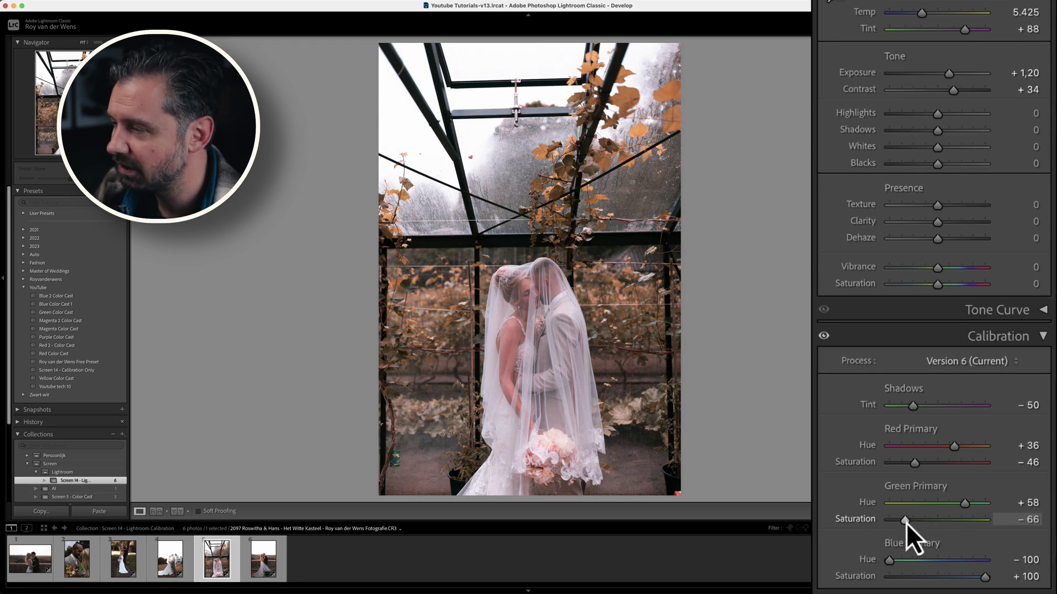